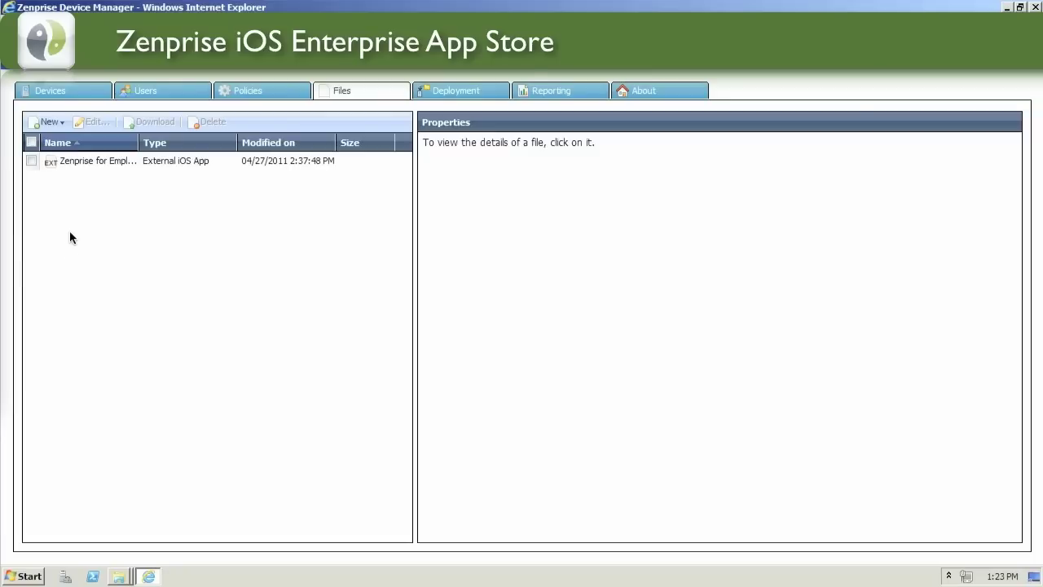
Add Salesforce Mobile 4.5.0 as an External iOS App from its pasted iTunes link.
click(63, 125)
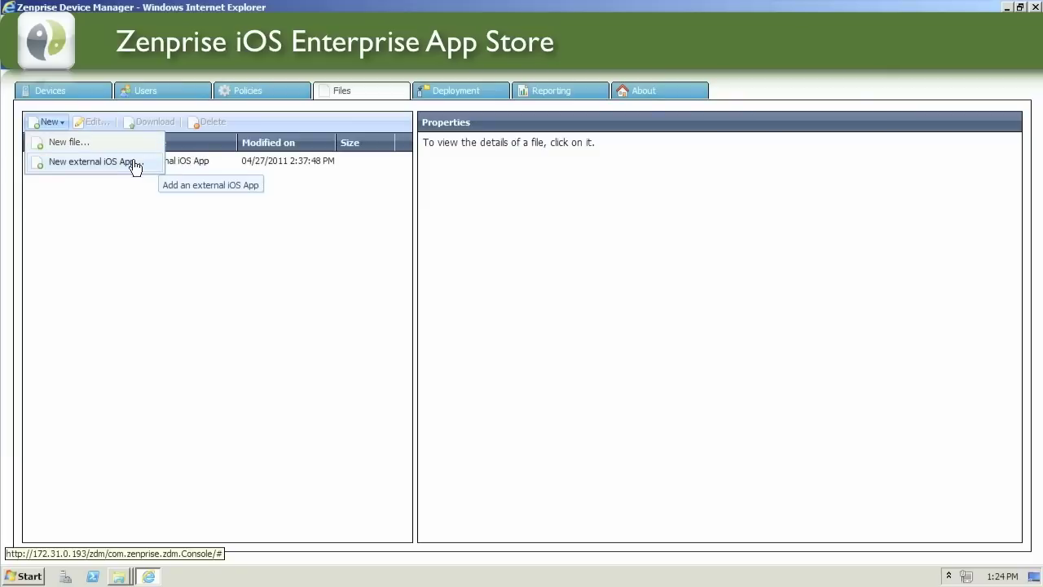
click(125, 162)
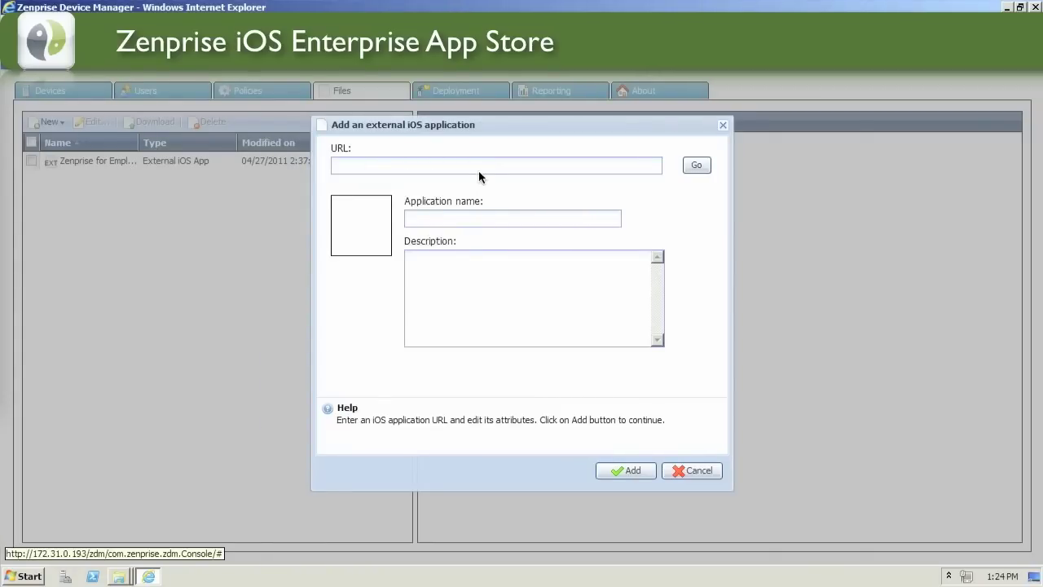
click(477, 165)
text(http://itunes.apple.com/us/app/salesforce-mobile/id281826146?mt=8)
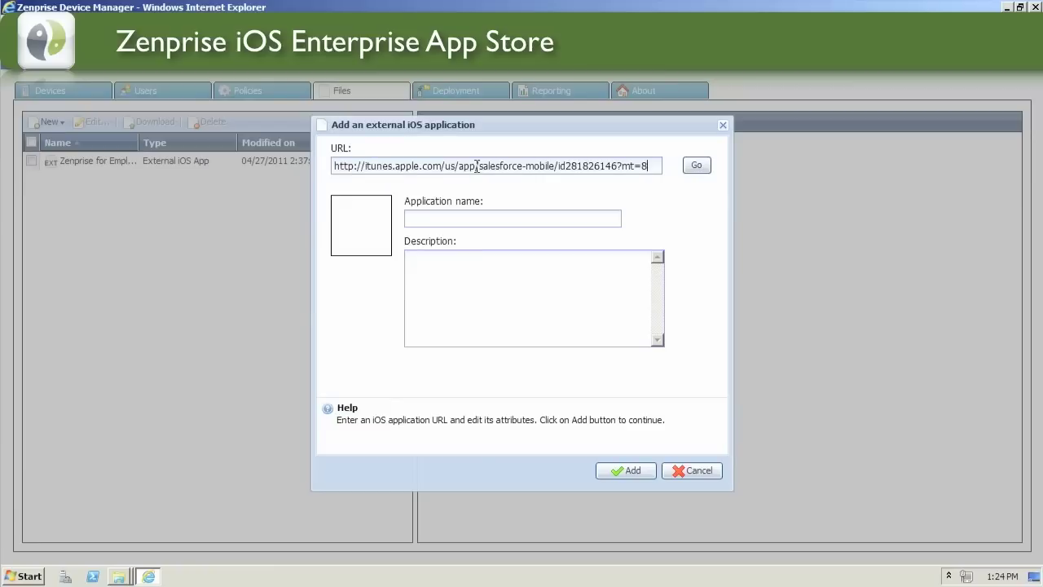
click(696, 167)
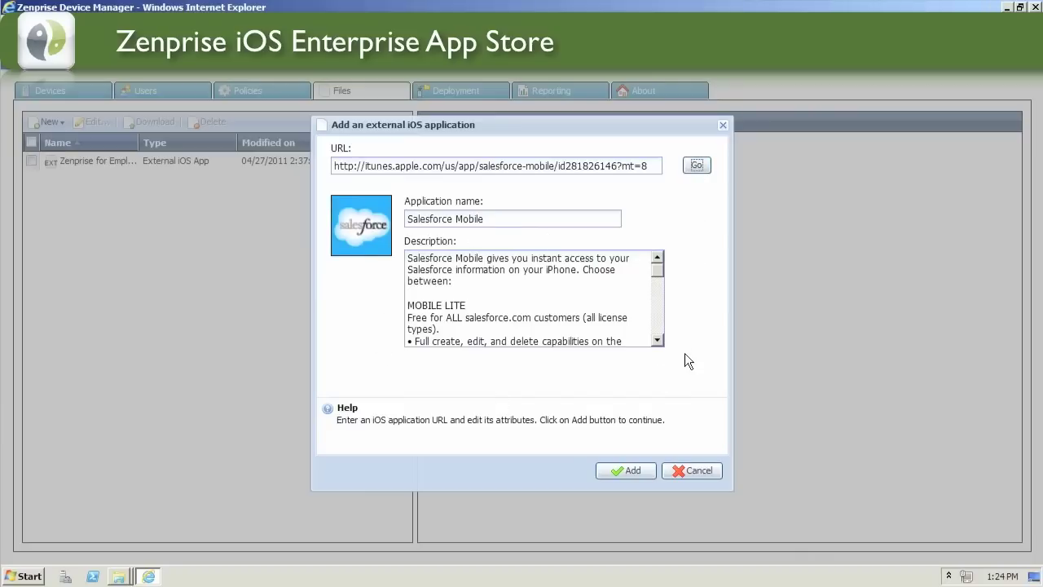
click(650, 469)
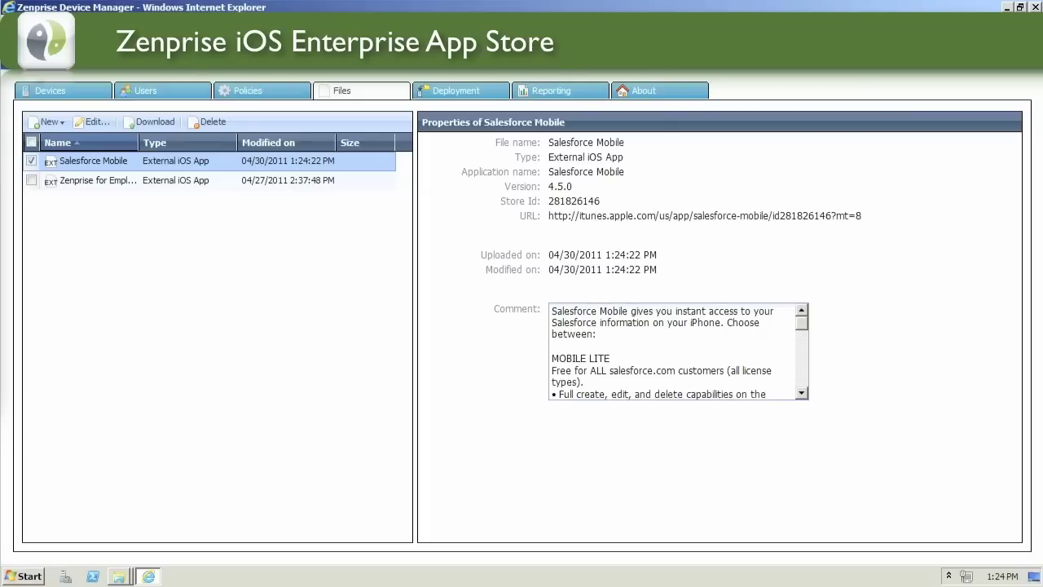
Choose CompanyTimeCard.ipa from the computer as a new file to import.
click(51, 124)
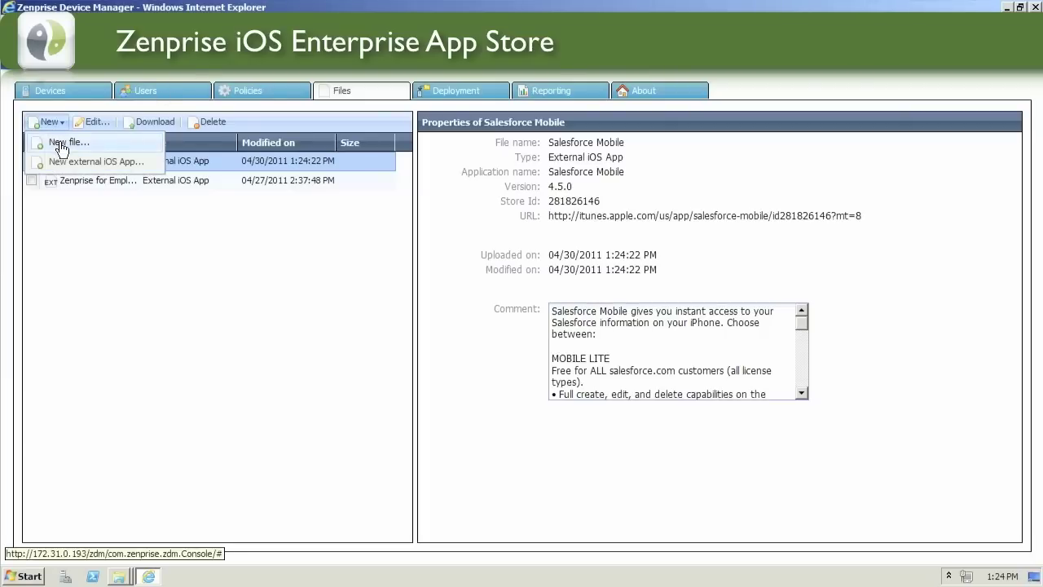
click(61, 143)
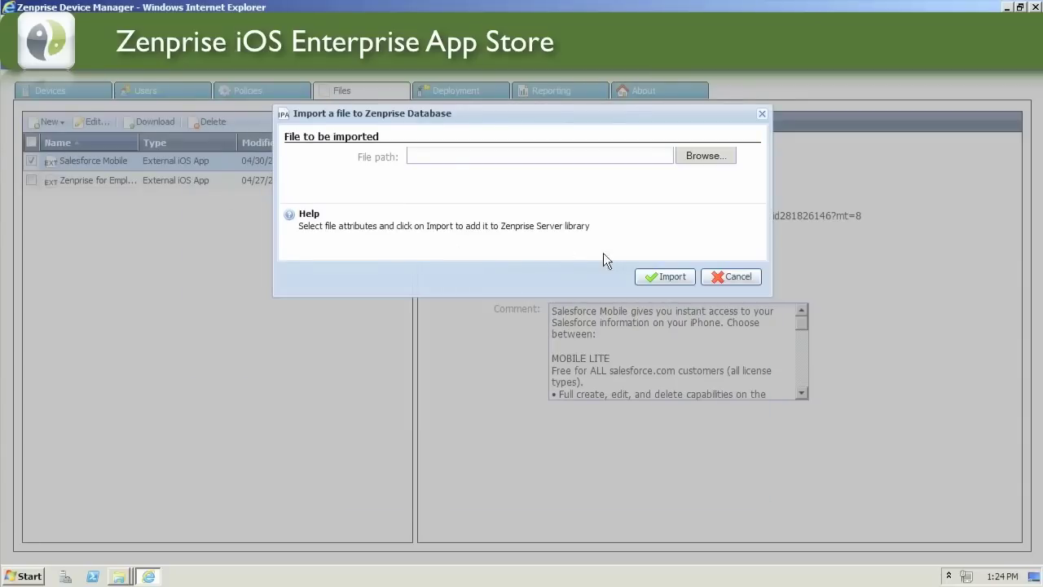
click(705, 154)
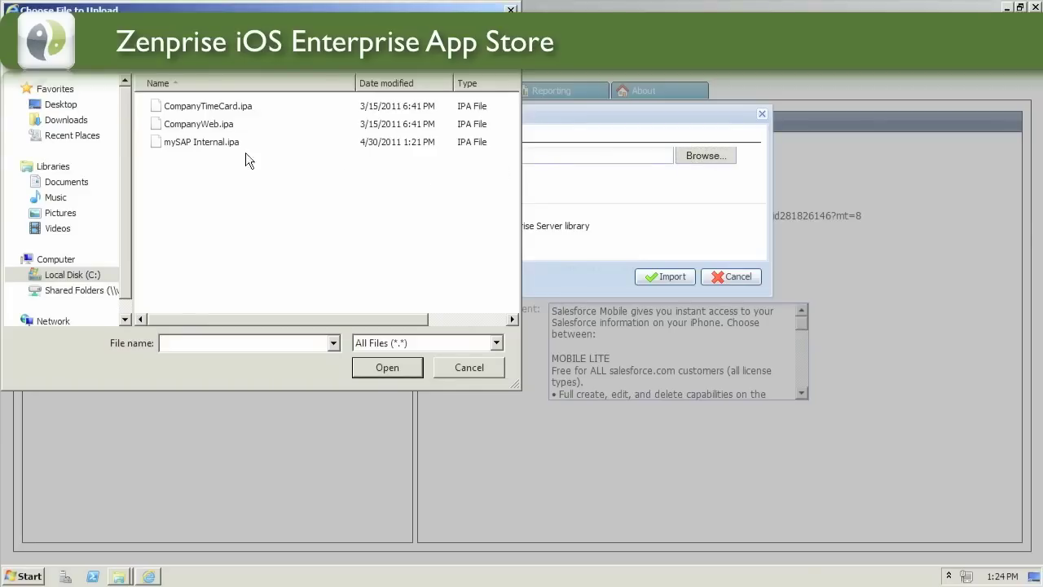
click(216, 110)
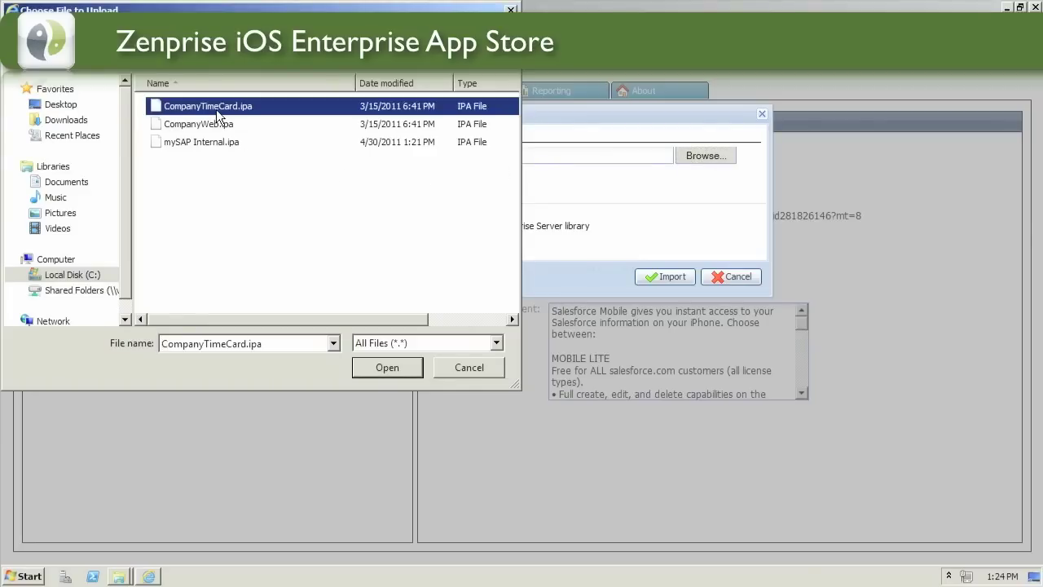
click(387, 368)
Import it with the comment 'MyCompany Timecard App', then review Salesforce Mobile's details.
click(479, 243)
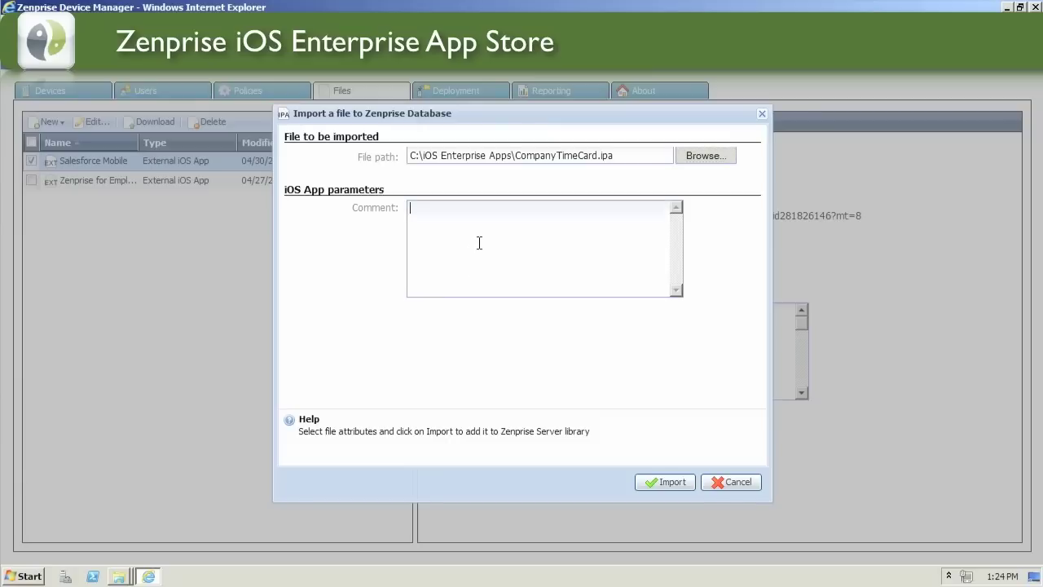
text(MyCompany Timecard App)
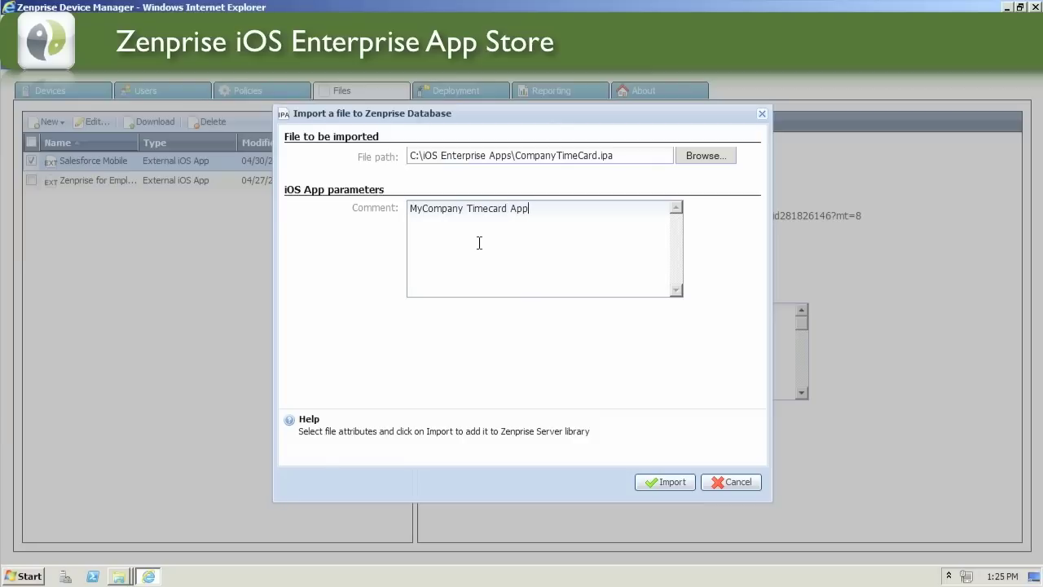
click(682, 481)
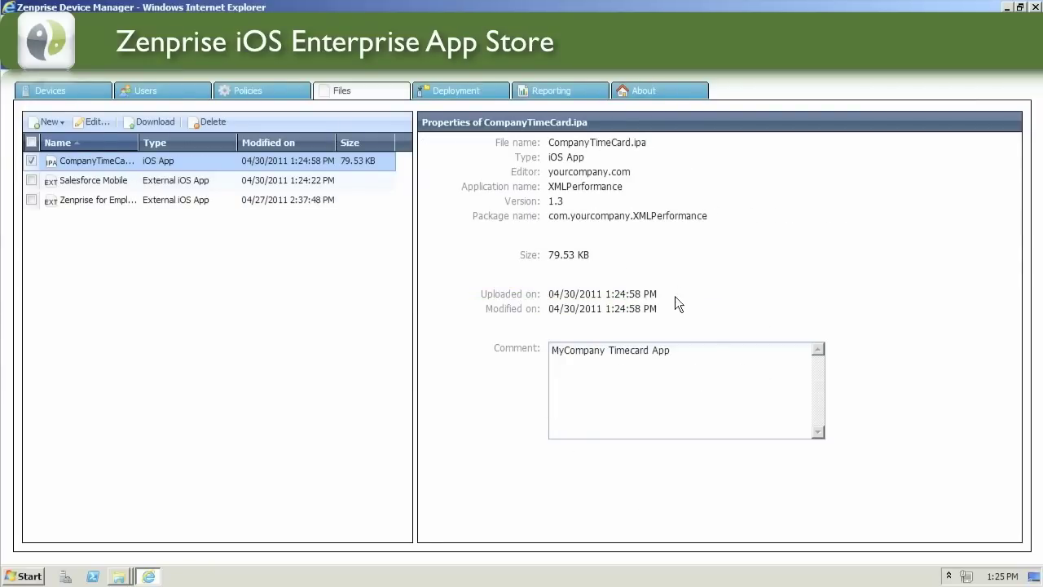
click(159, 177)
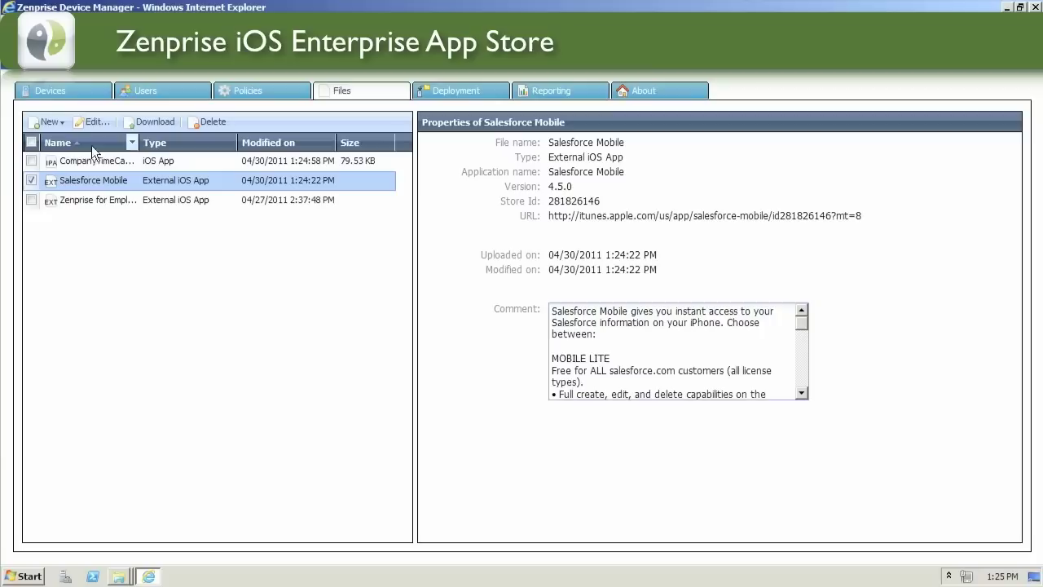
click(53, 123)
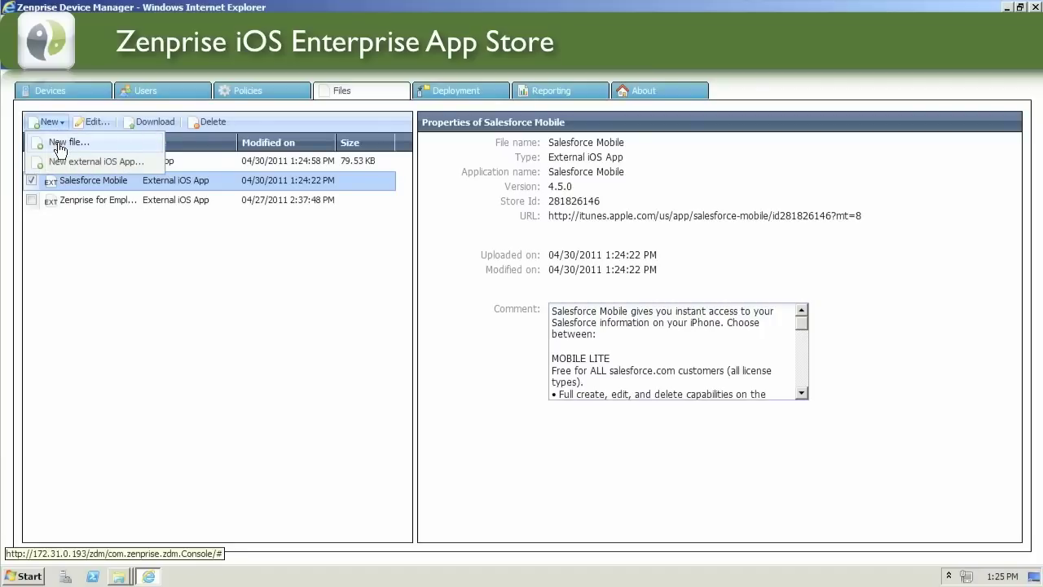
Import CompanyWeb.ipa (AdvURLs 1.2) with the comment 'MyCompany Web URLs'.
click(59, 144)
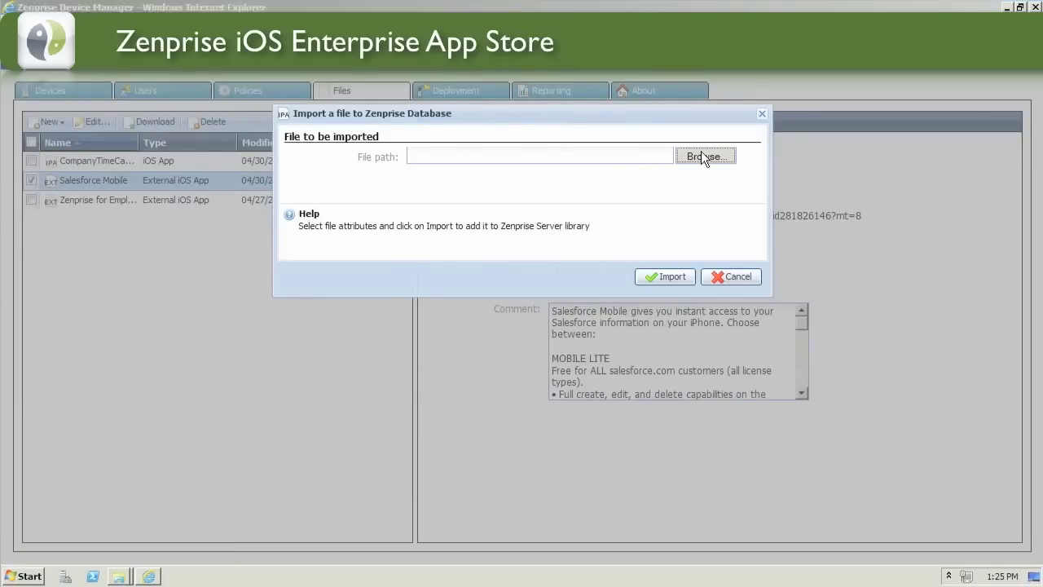
click(702, 157)
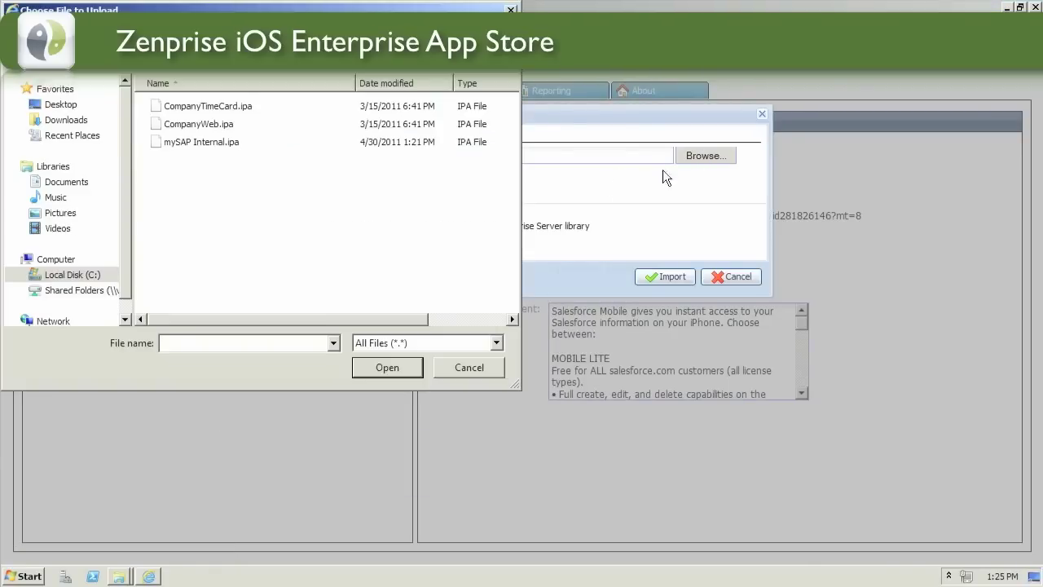
click(208, 121)
click(383, 366)
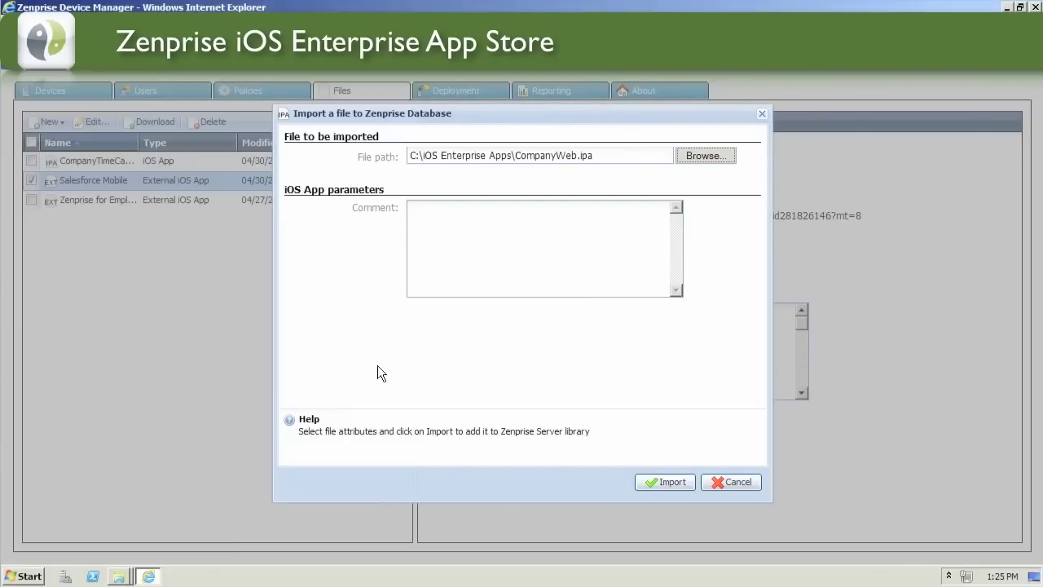
click(485, 237)
text(MyCompany)
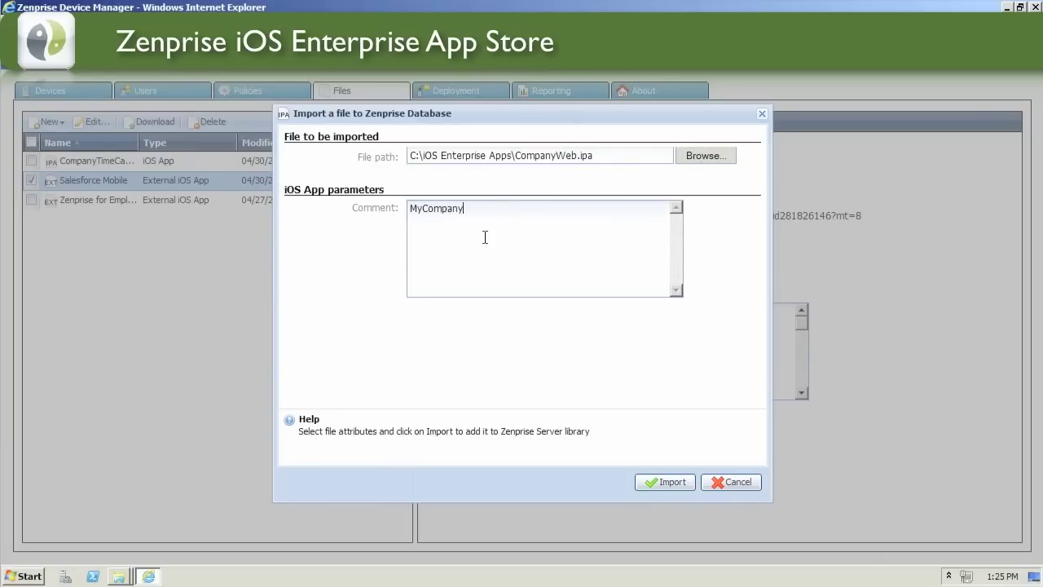
text( Web URLs)
click(684, 479)
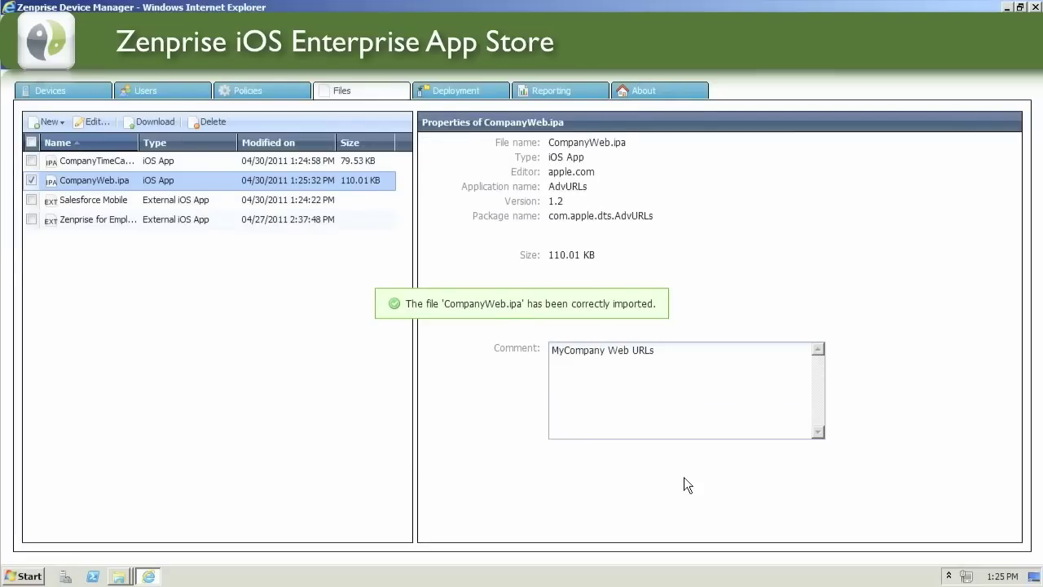
Import mySAP Internal.ipa (Business One 1101) with the comment 'MySAP for MyCompany'.
click(65, 122)
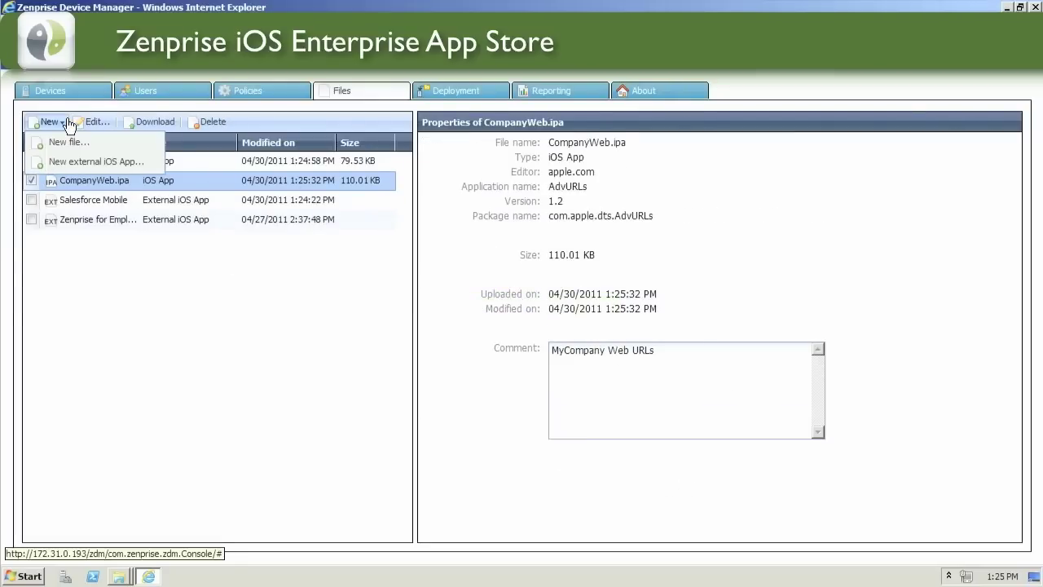
click(69, 140)
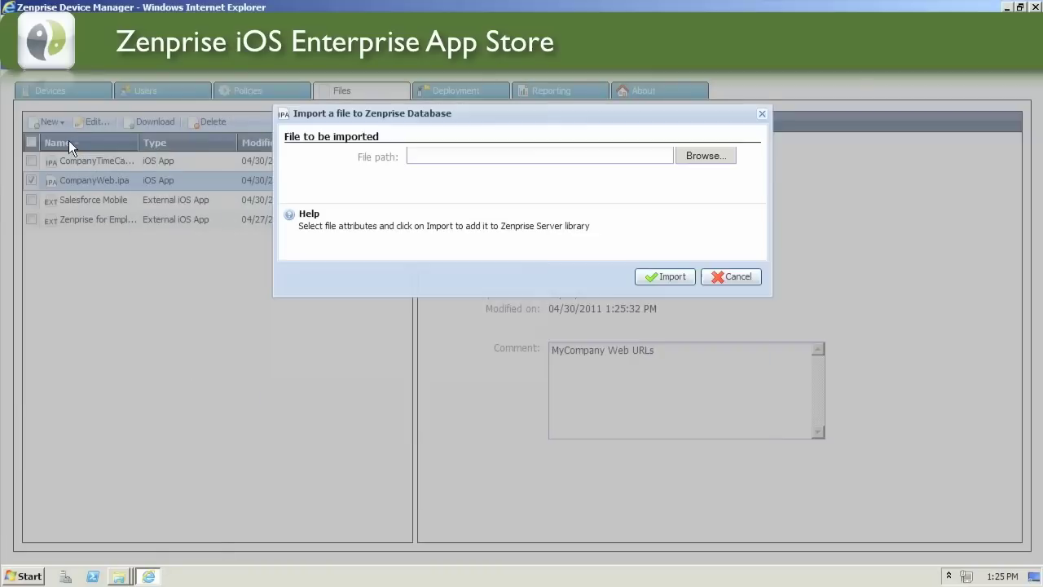
click(699, 156)
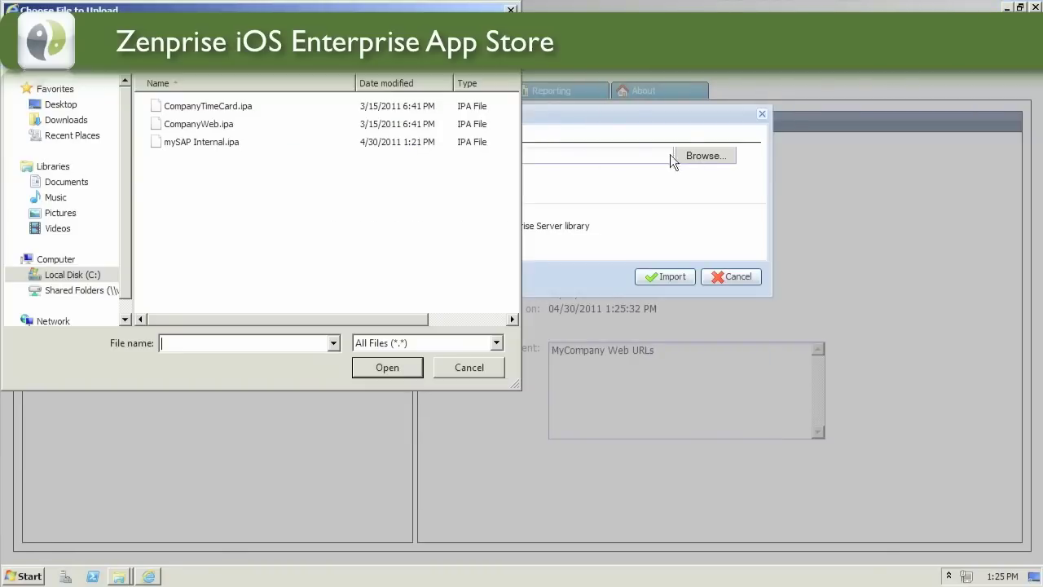
click(202, 142)
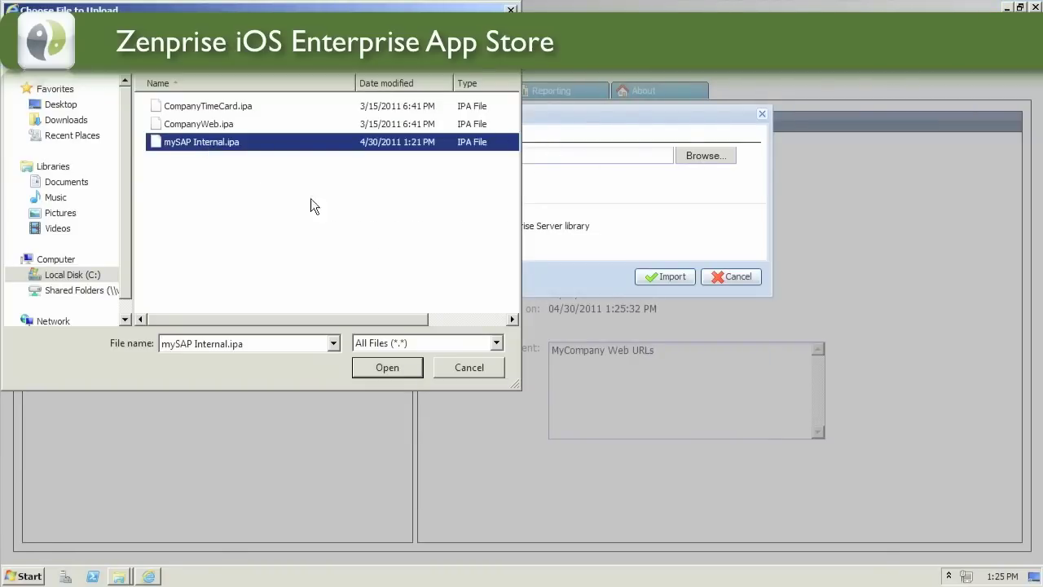
click(410, 366)
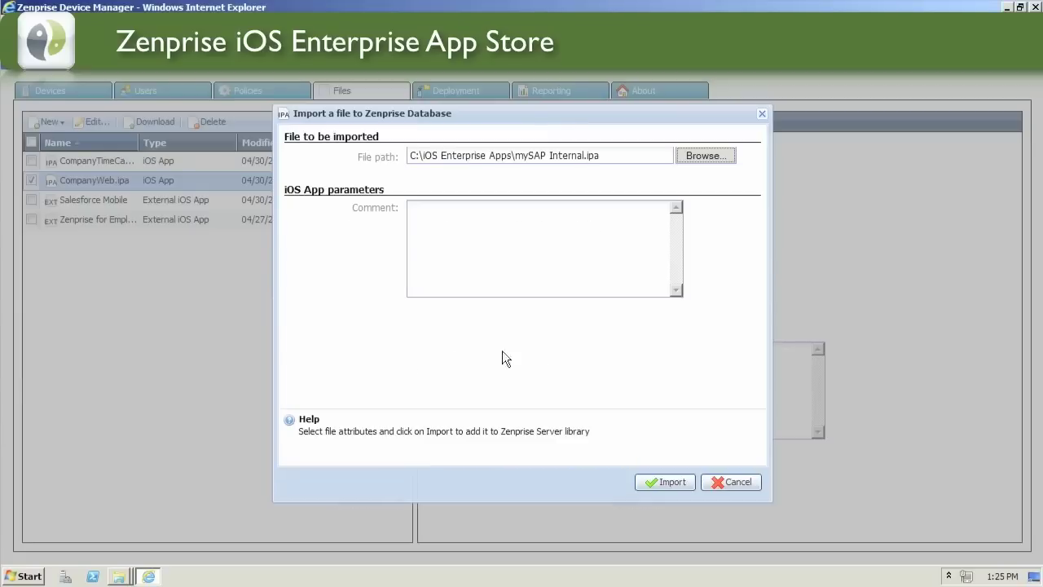
click(554, 252)
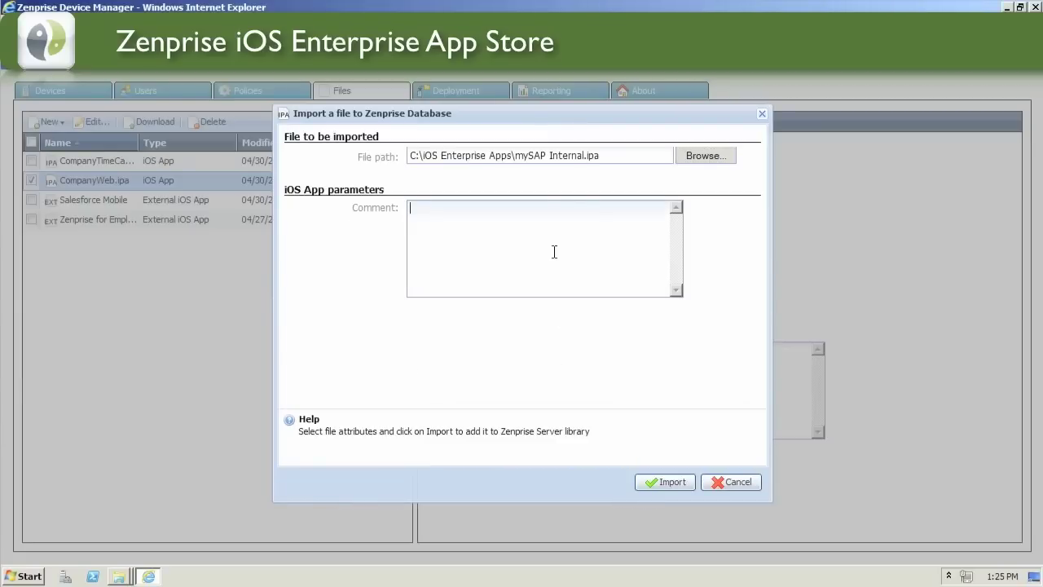
text(MySAP for MyCompany)
click(689, 483)
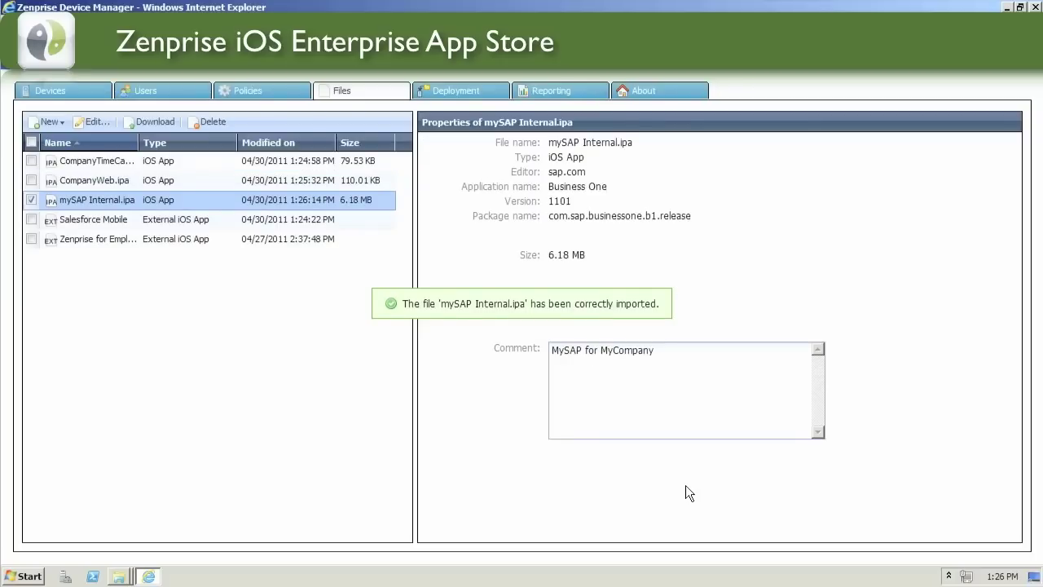
Add Keynote 1.3.2 as an External iOS App from its pasted iTunes link.
click(52, 122)
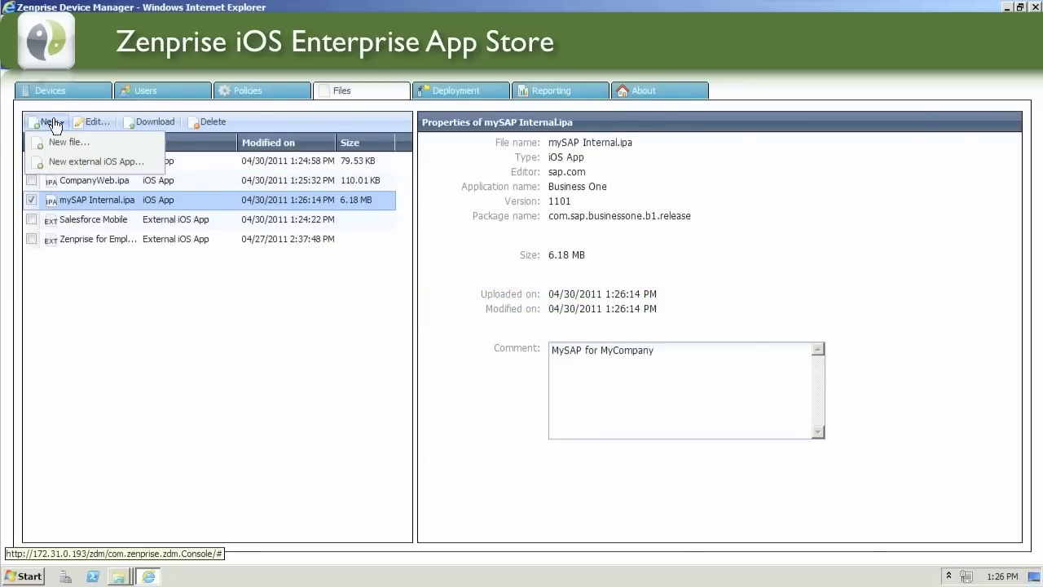
click(86, 162)
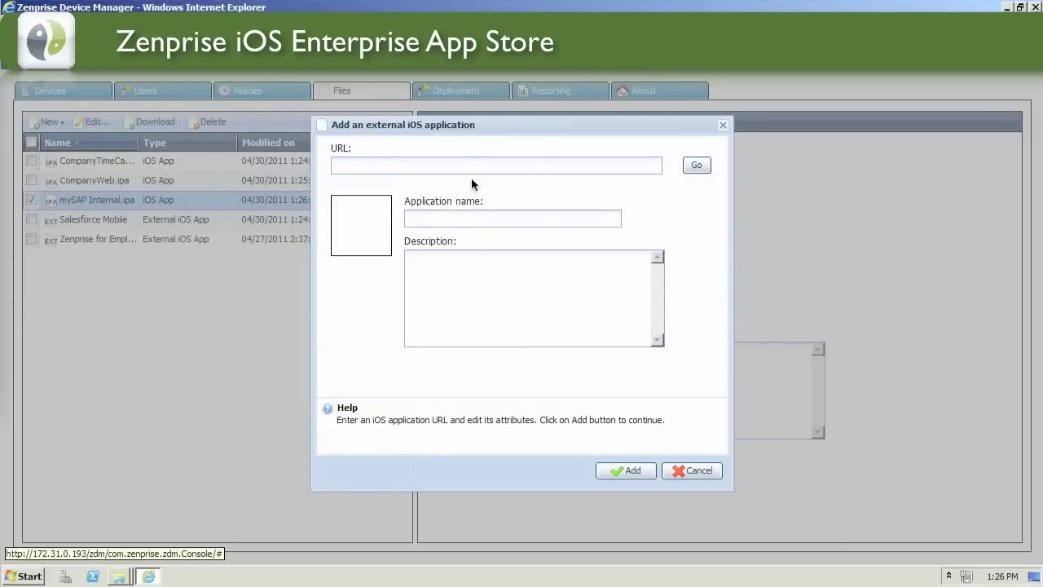
text(http://itunes.apple.com/us/app/keynote/id361285480?mt=8)
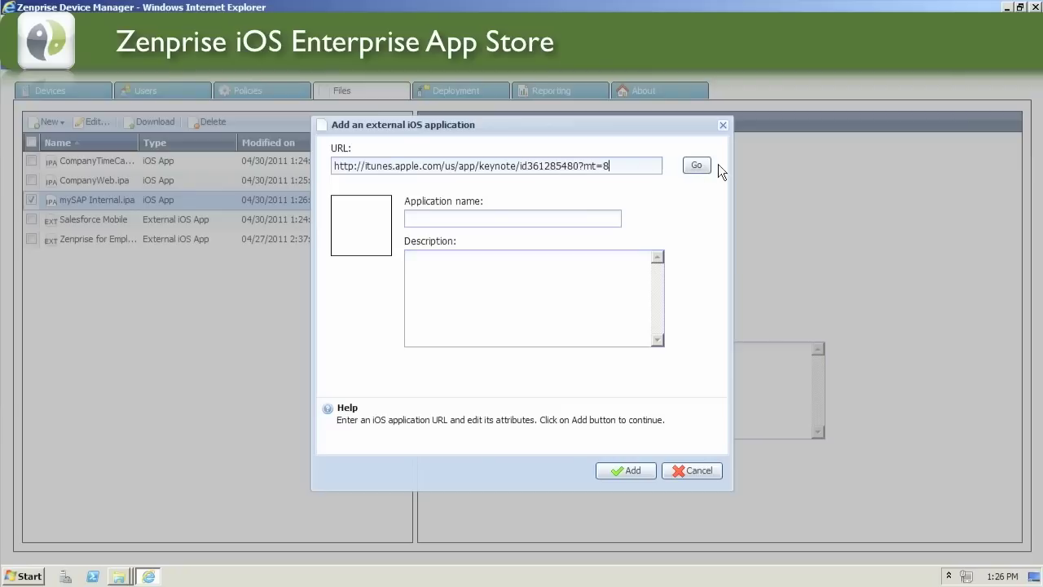
click(698, 166)
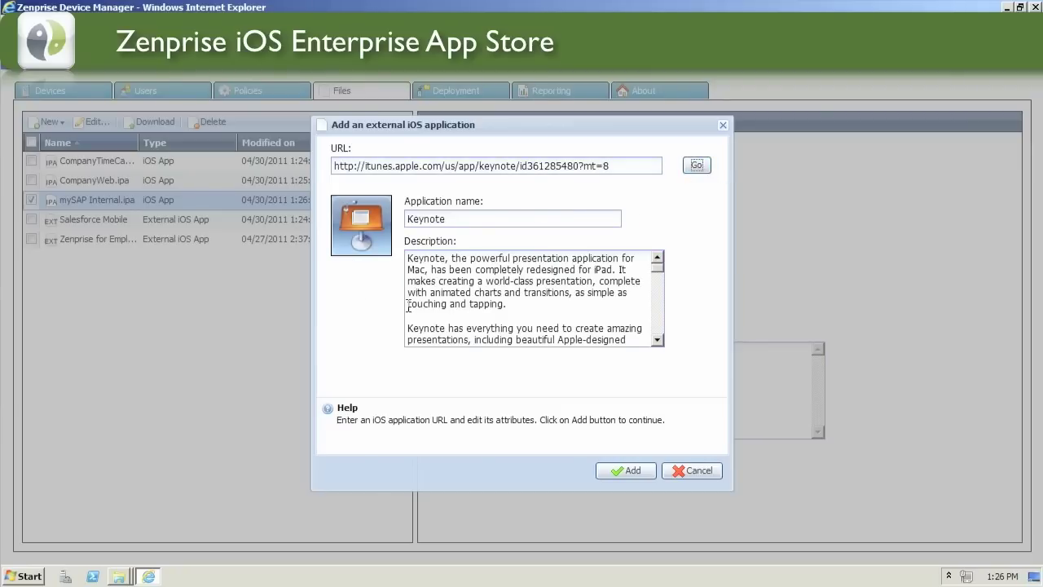
click(625, 472)
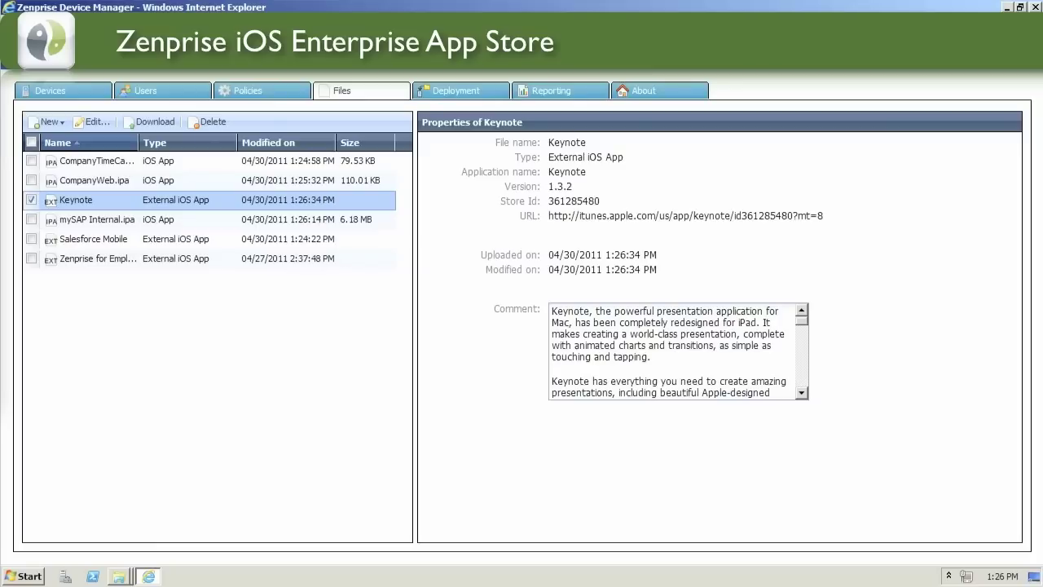
Add ADP Network Phone 2.0.3 as an External iOS App from its pasted store URL.
click(49, 124)
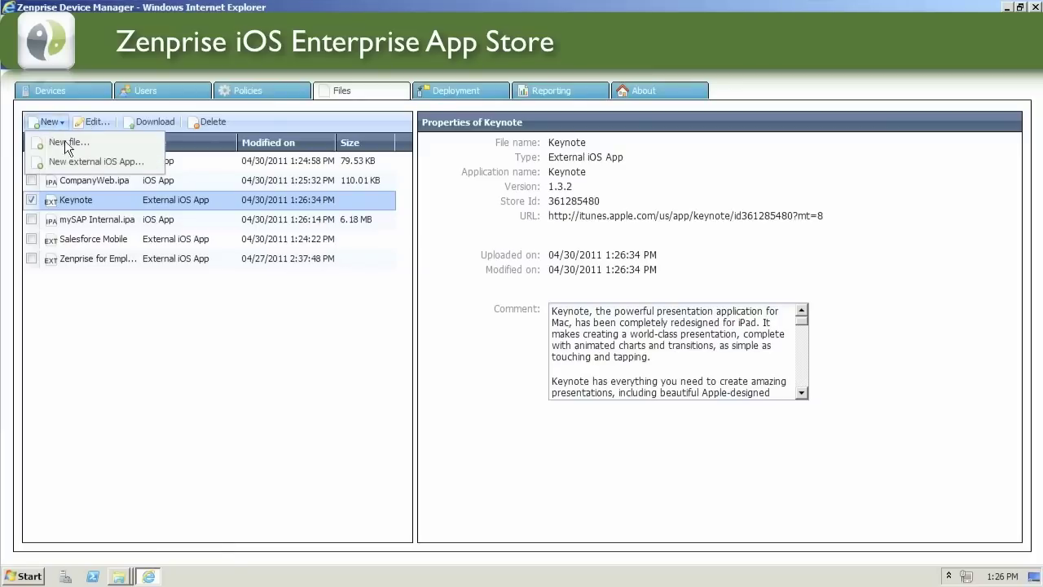
click(78, 161)
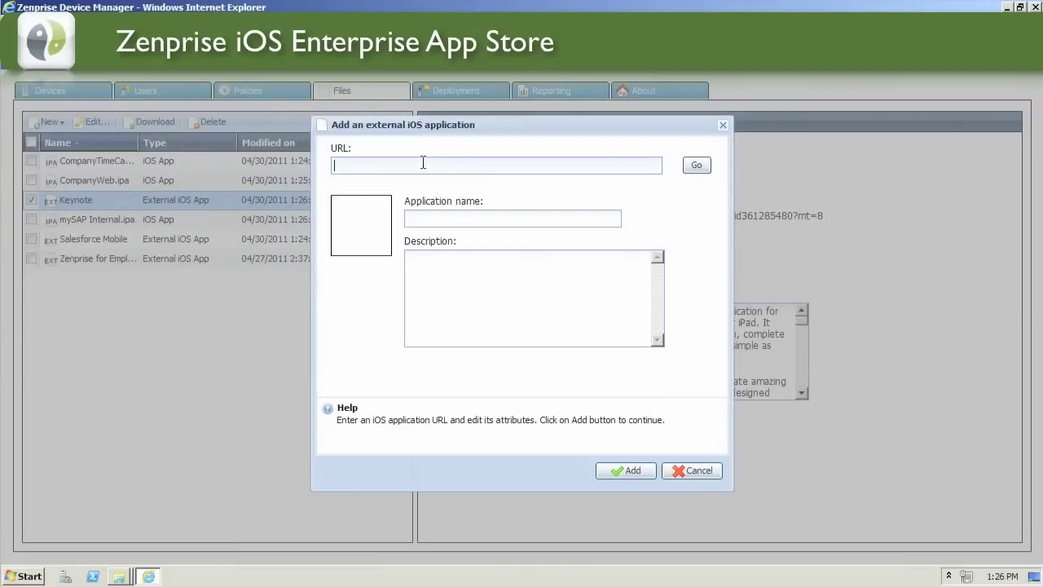
text(http://itunes.apple.com/us/app/adp-network-phone/id363884517?mt=8)
click(697, 165)
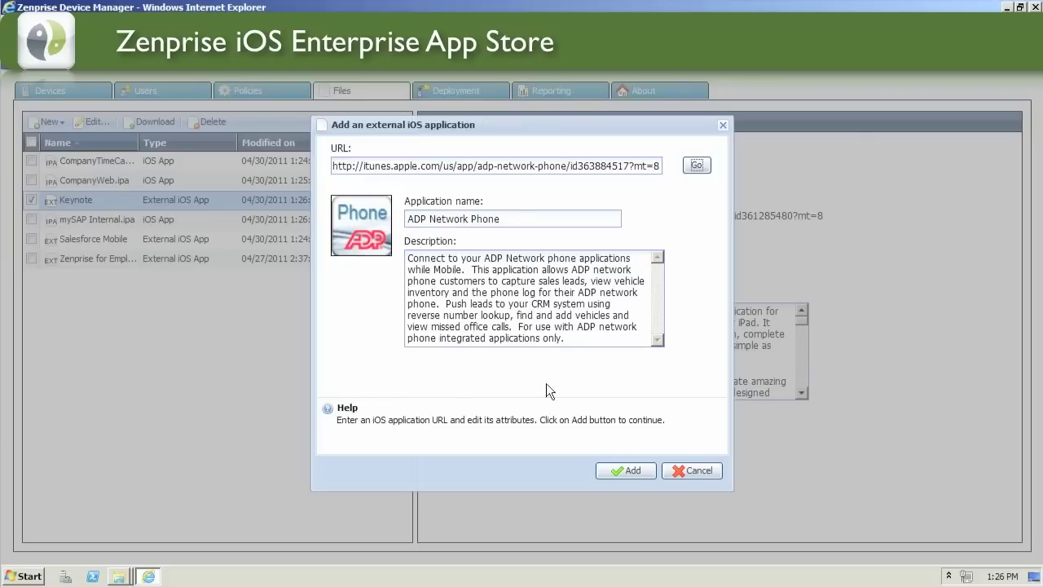
click(651, 473)
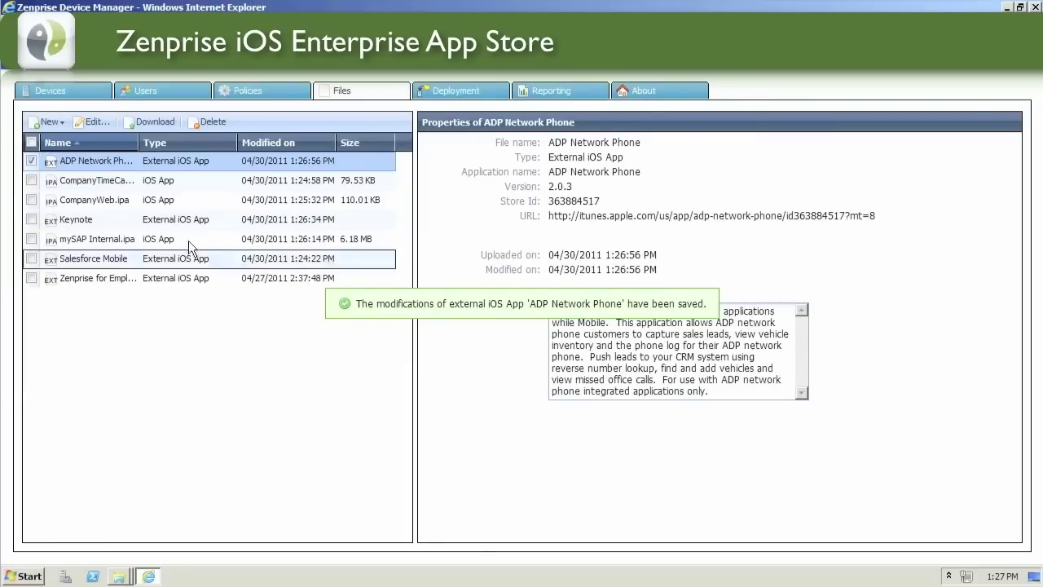
Review the properties of CompanyTimeCard, CompanyWeb, Keynote, Salesforce Mobile and Zenprise for Employees.
click(174, 179)
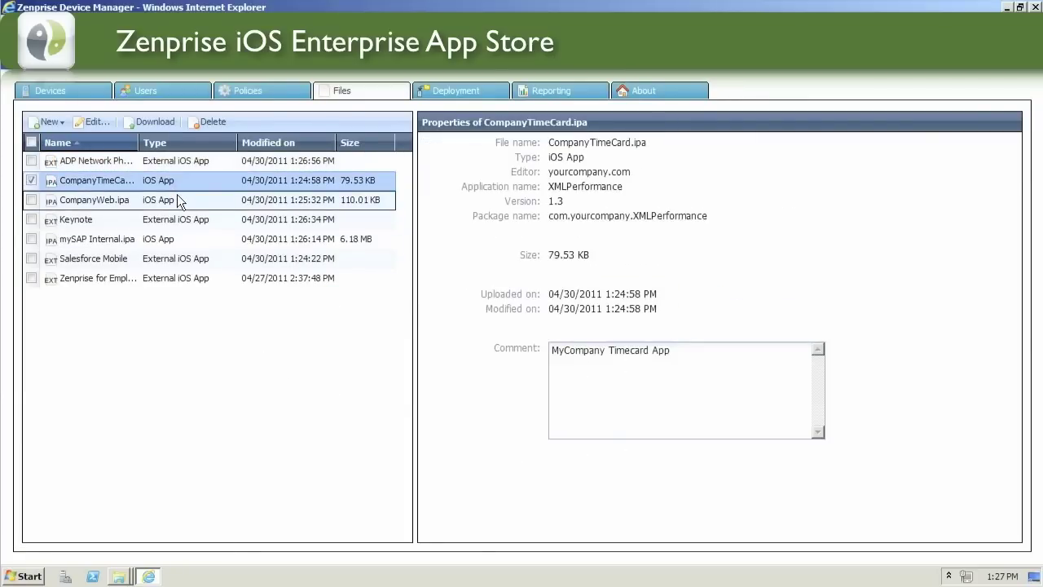
click(177, 200)
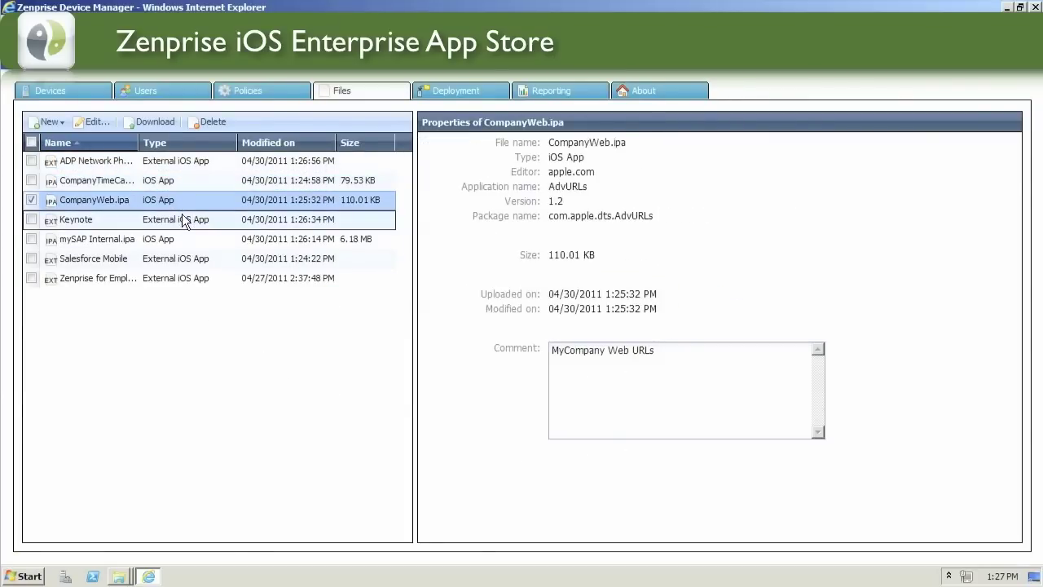
click(182, 217)
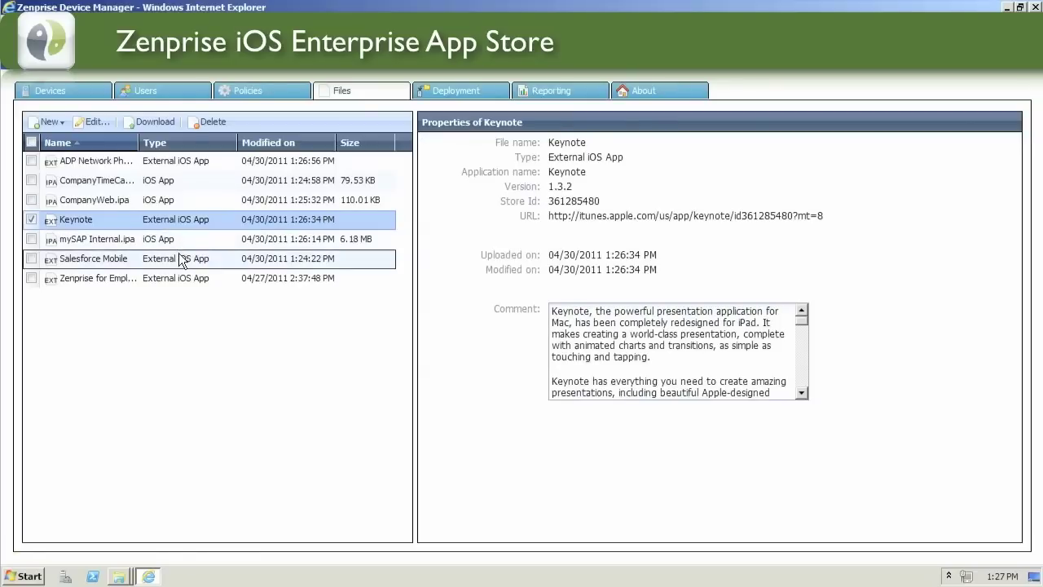
click(181, 257)
click(179, 277)
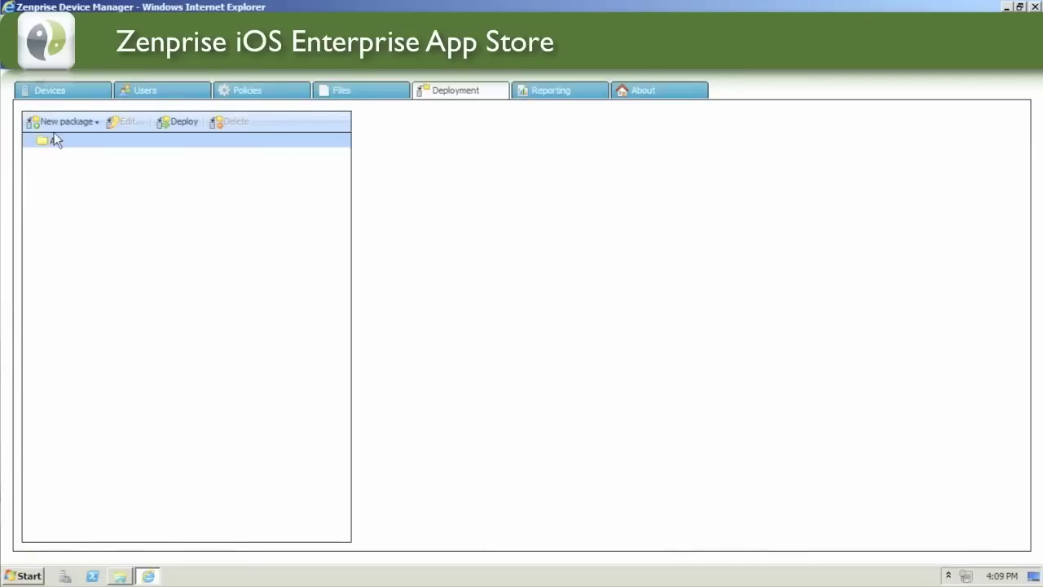
Create a new iOS package named 'MyCompany AppStore' targeted at the iOS Users group.
click(65, 122)
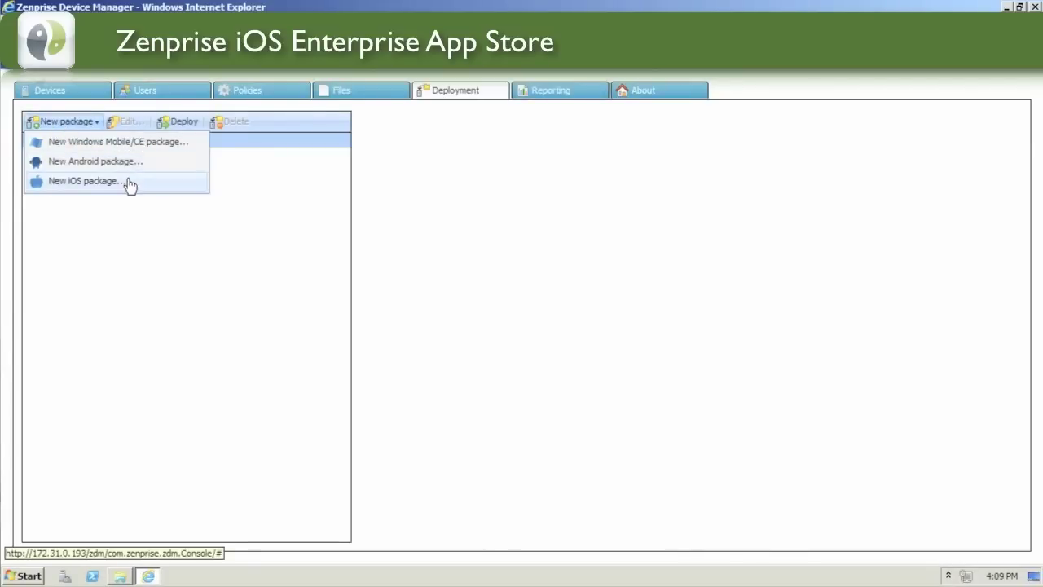
click(84, 181)
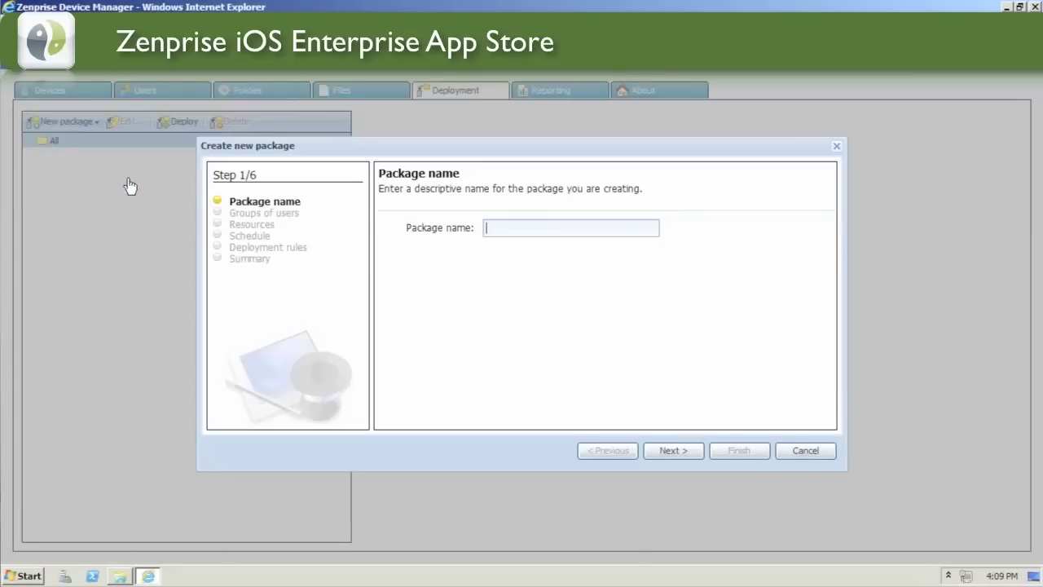
click(502, 235)
text(MyCompany AppStore)
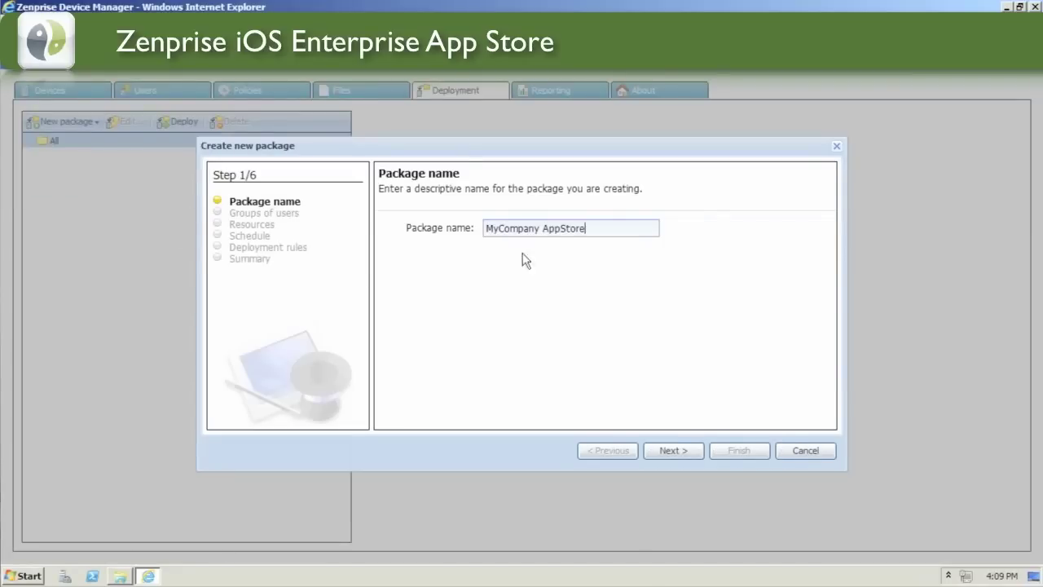
click(695, 451)
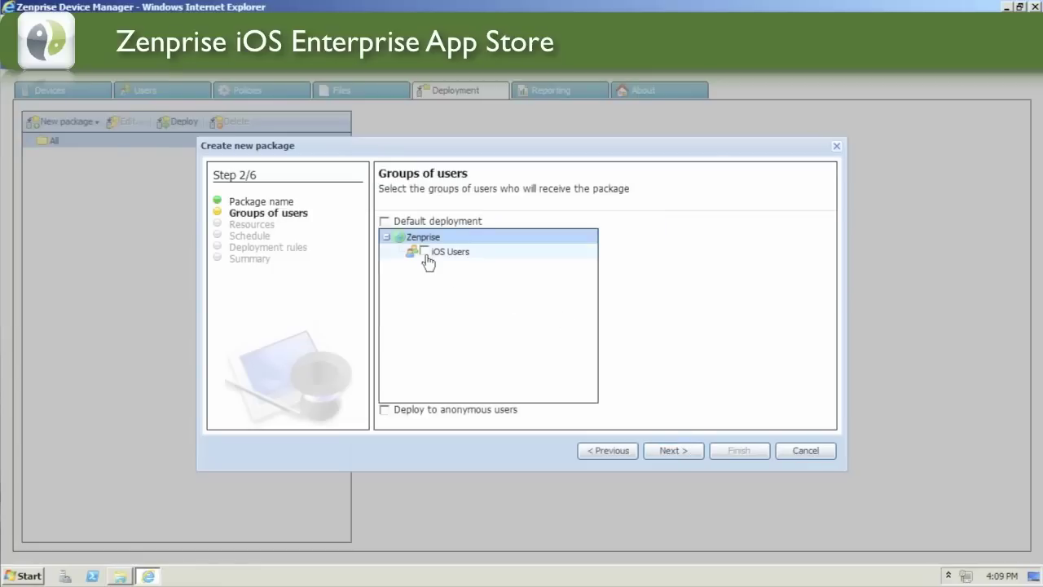
click(424, 252)
click(673, 451)
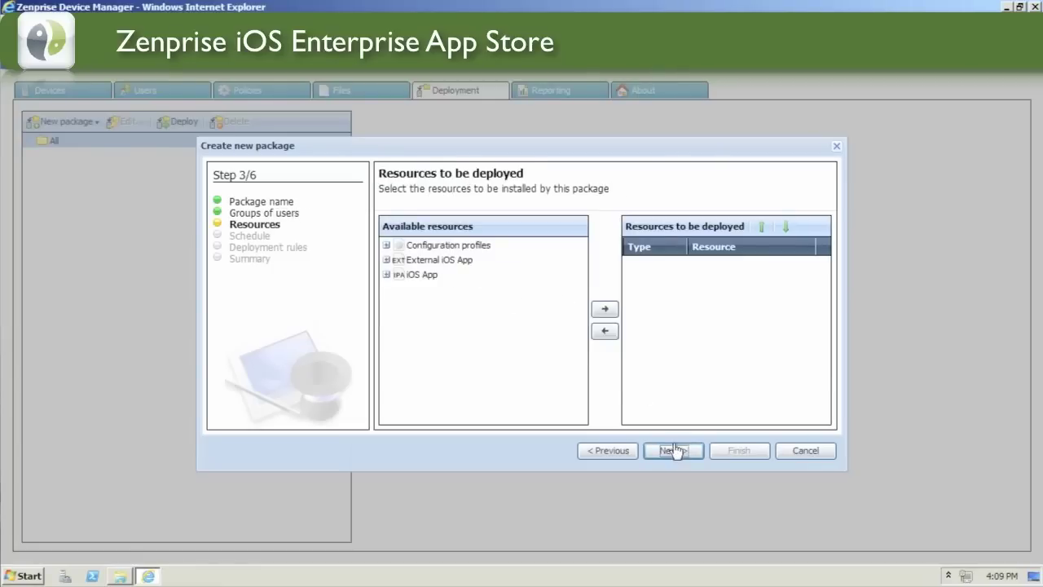
Add all seven internal and external iOS apps to the package.
click(387, 274)
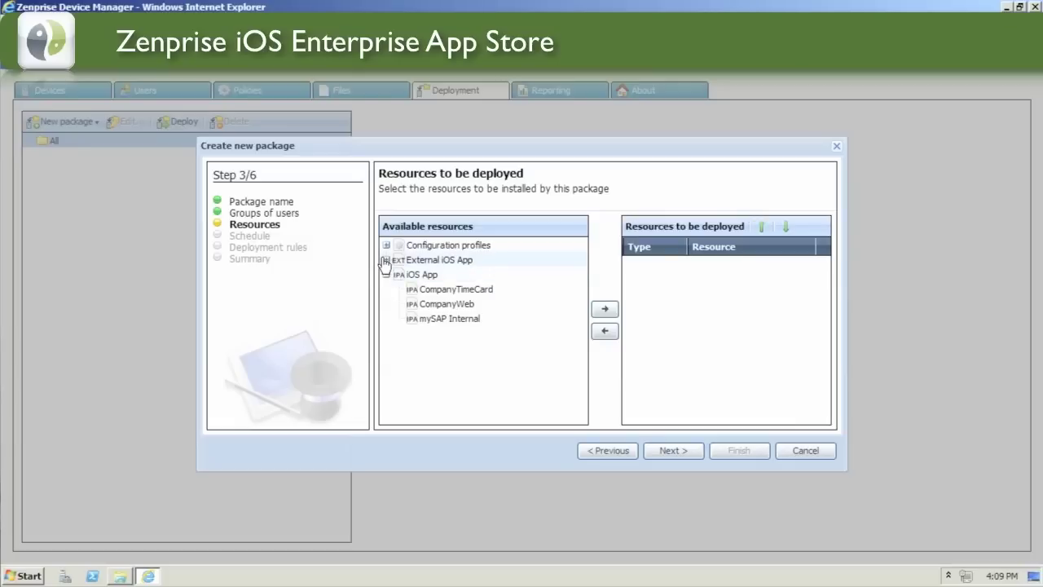
click(386, 259)
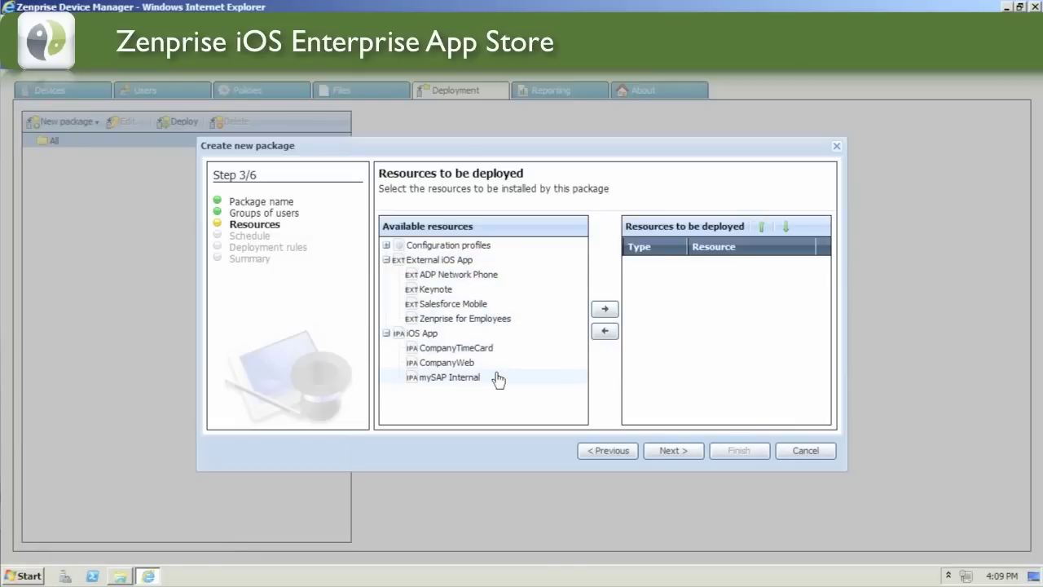
click(444, 348)
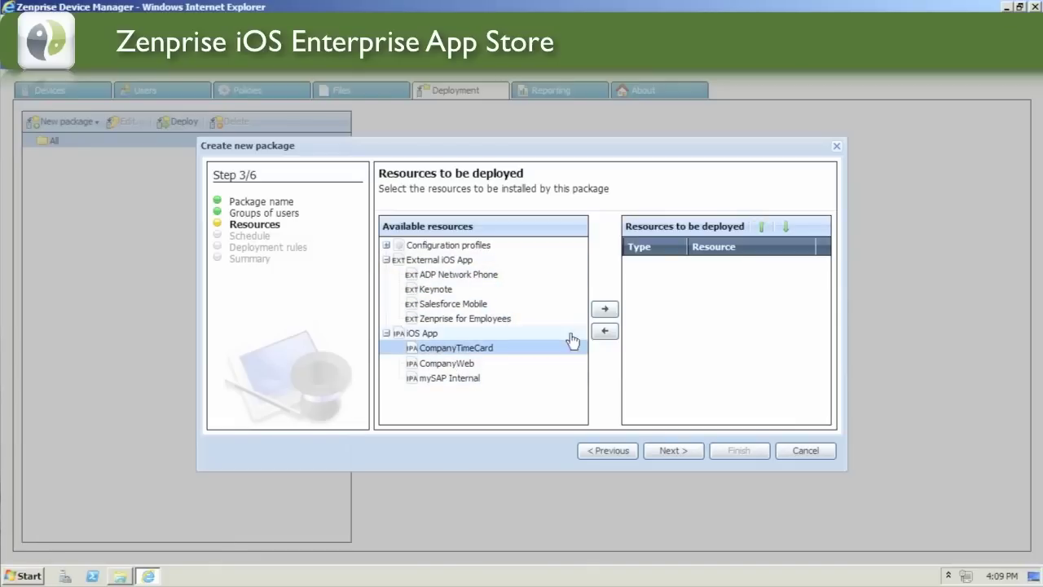
click(605, 309)
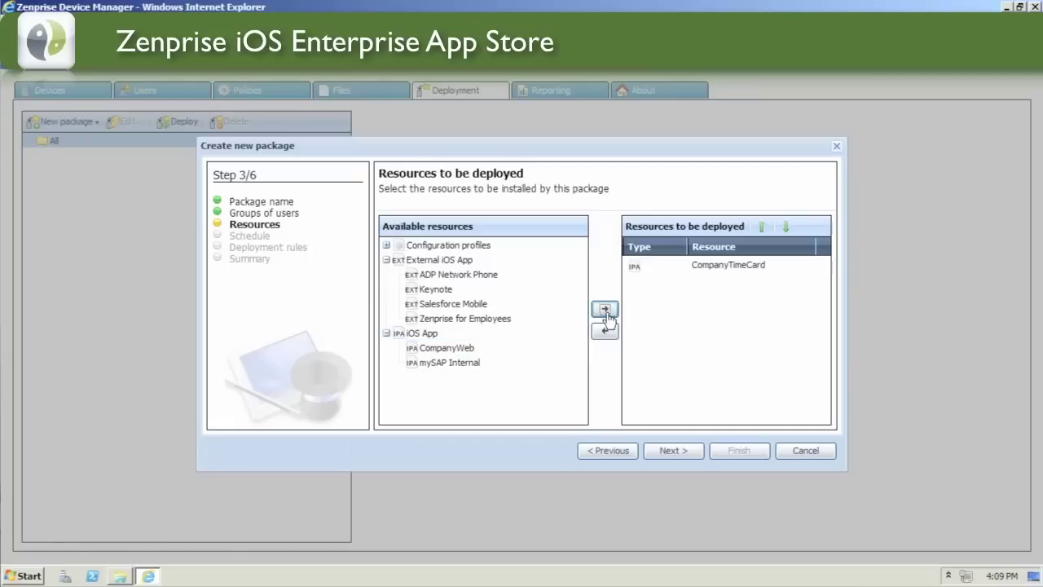
double_click(441, 350)
double_click(442, 351)
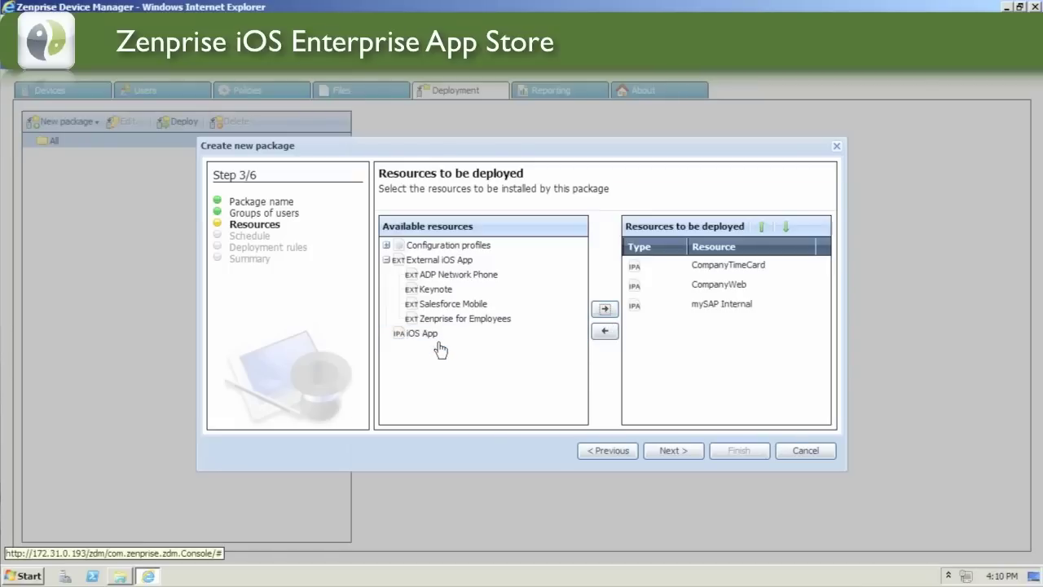
double_click(432, 277)
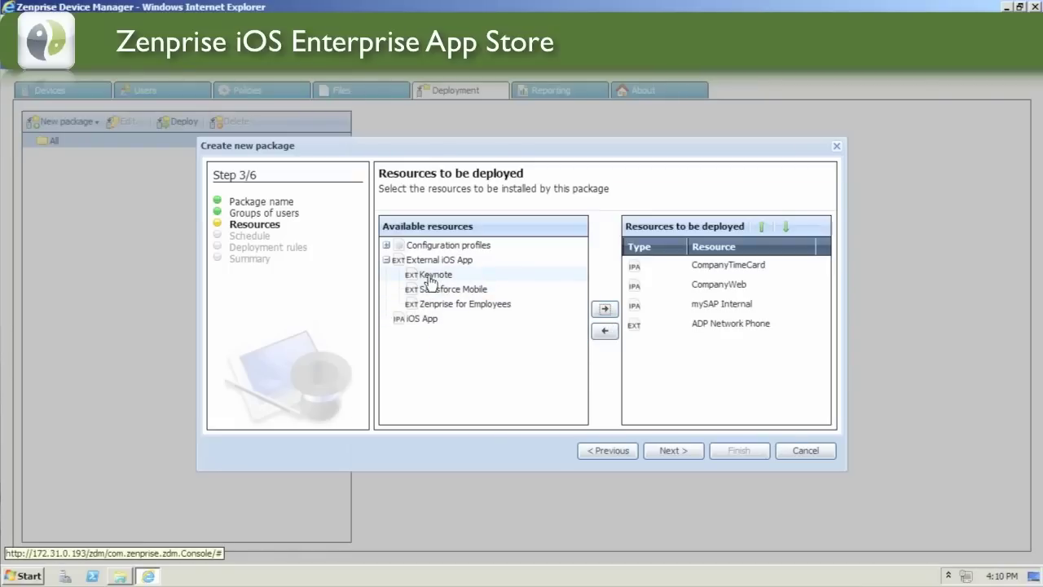
double_click(431, 277)
double_click(429, 278)
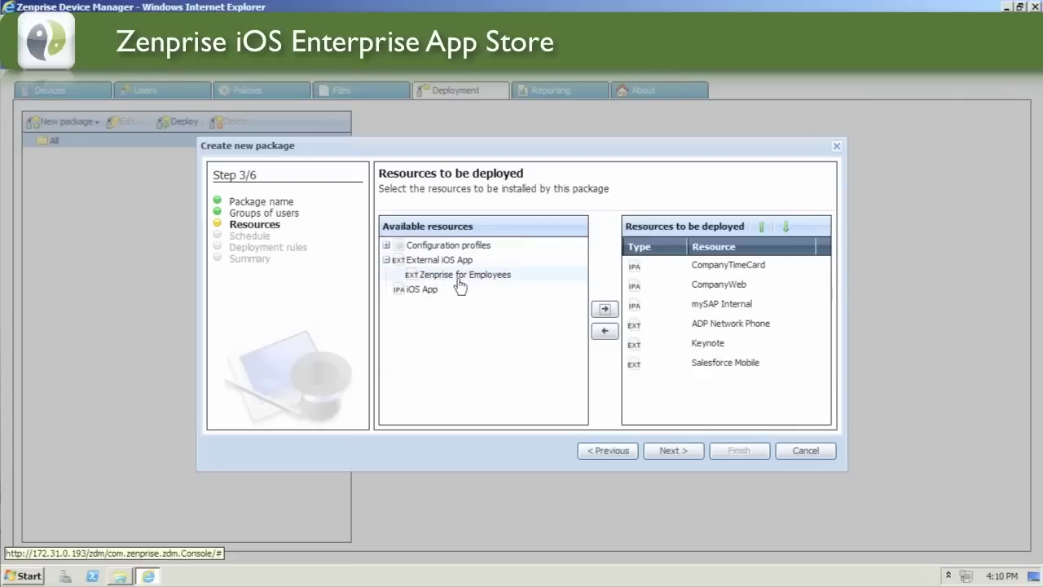
double_click(493, 278)
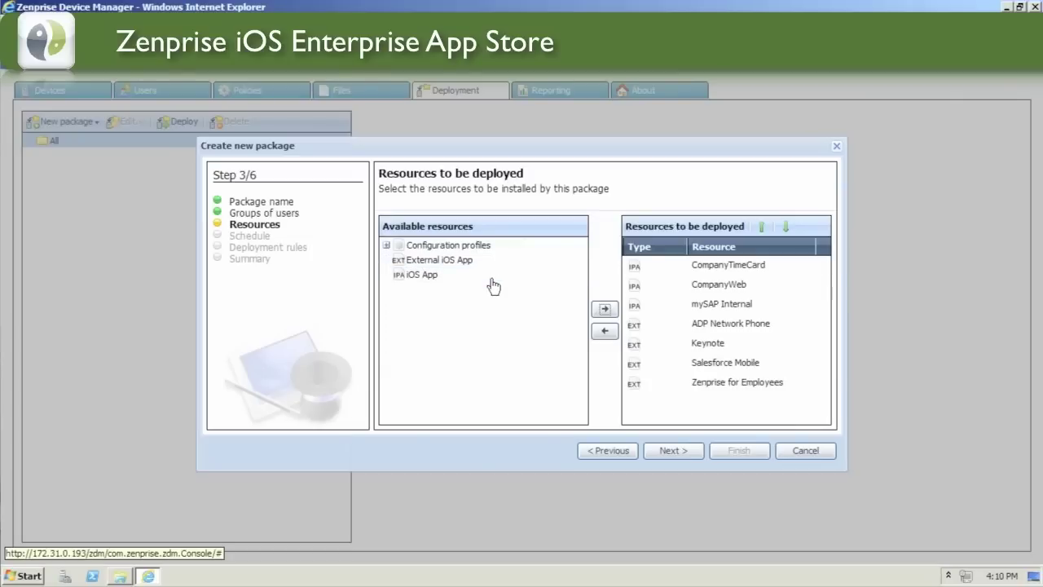
Move Salesforce Mobile to the top of the deployment order and continue to scheduling.
click(703, 369)
click(761, 227)
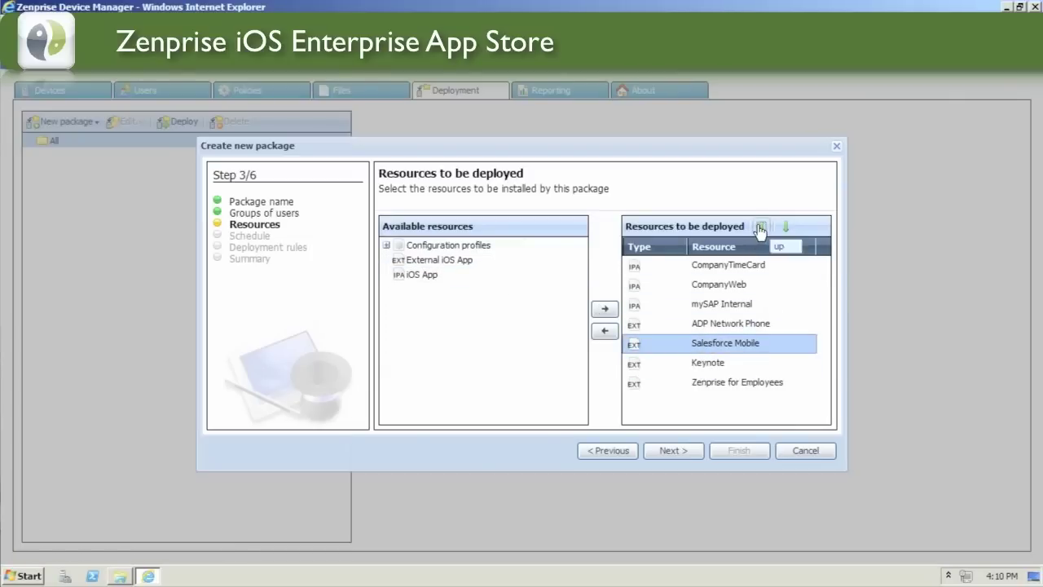
click(760, 227)
click(760, 227)
click(760, 228)
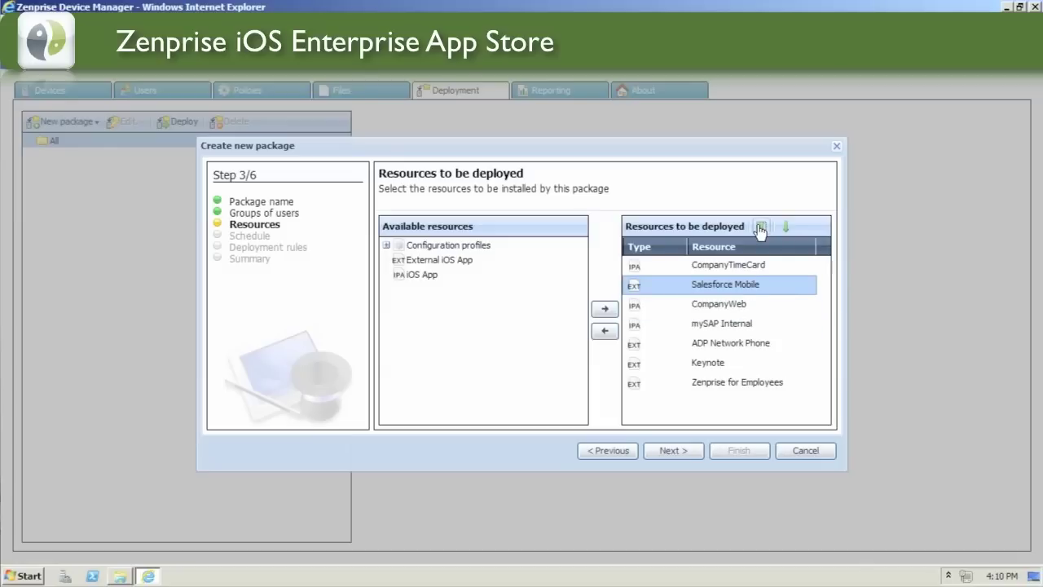
click(760, 228)
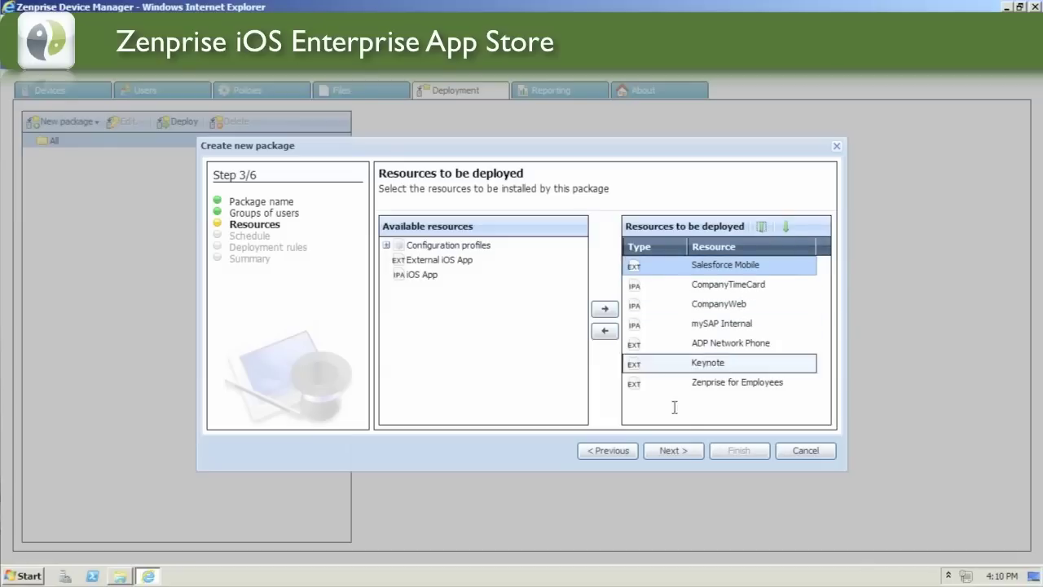
click(695, 451)
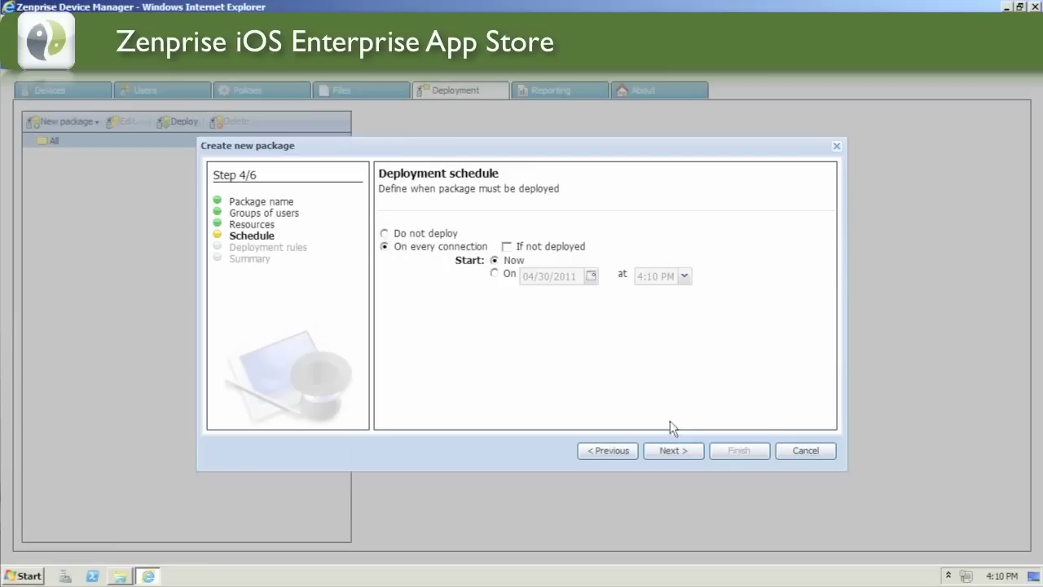
Keep the default schedule and no deployment rules, then finish creating the package.
click(687, 454)
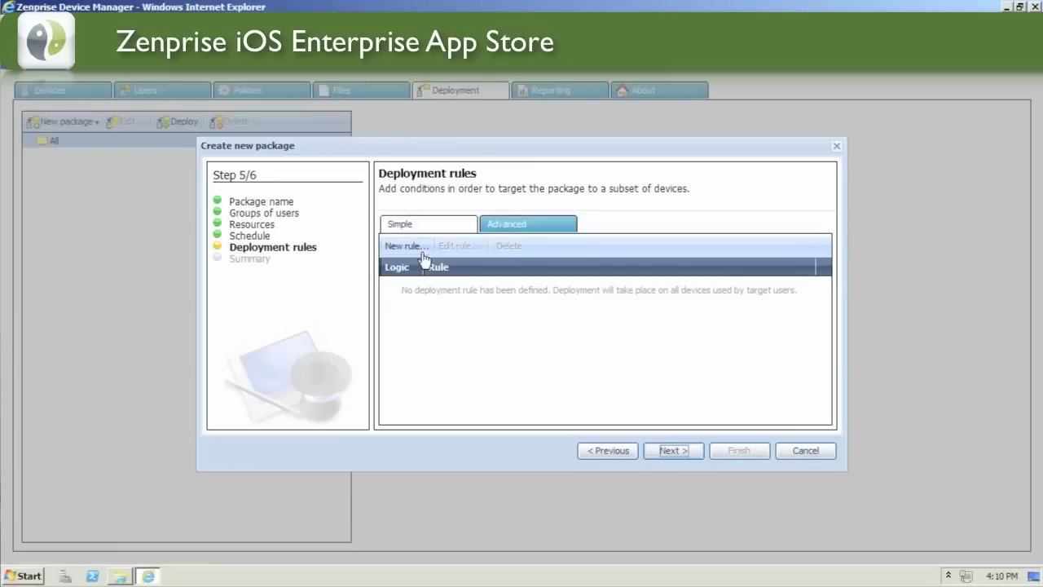
click(690, 451)
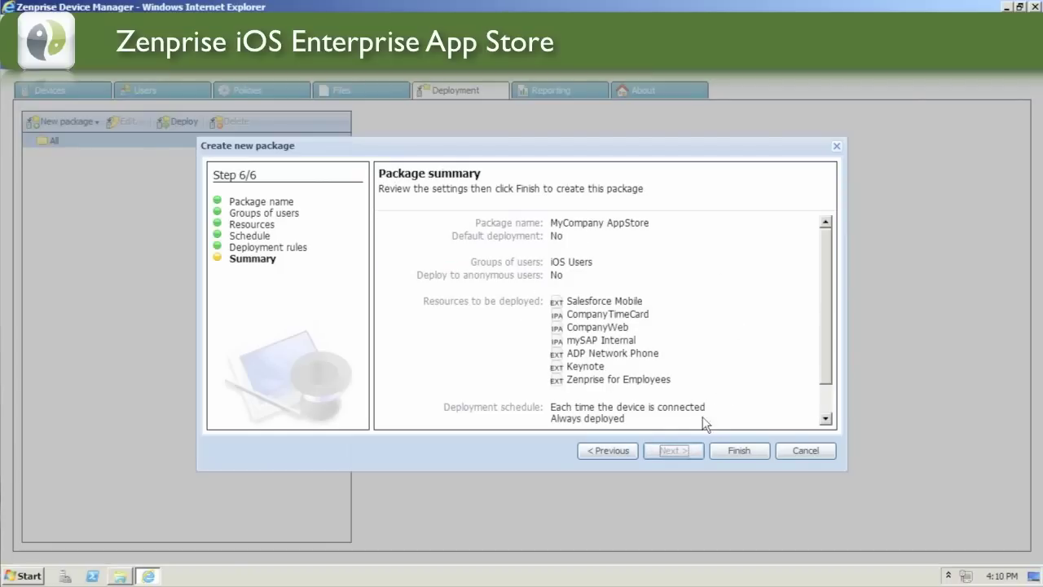
click(722, 455)
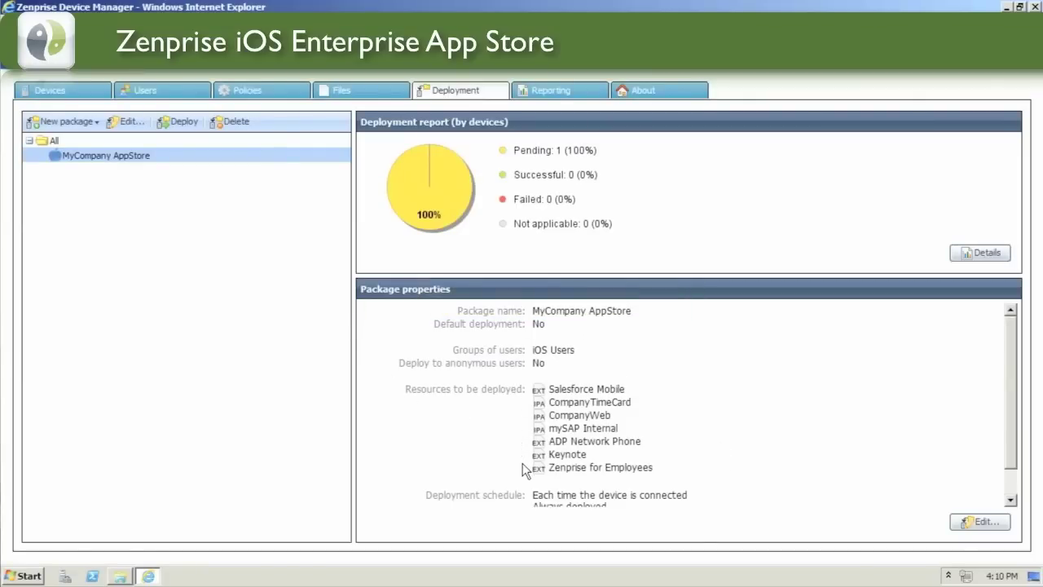
Deploy the MyCompany AppStore package to connected devices.
scroll(522, 462, down, 1)
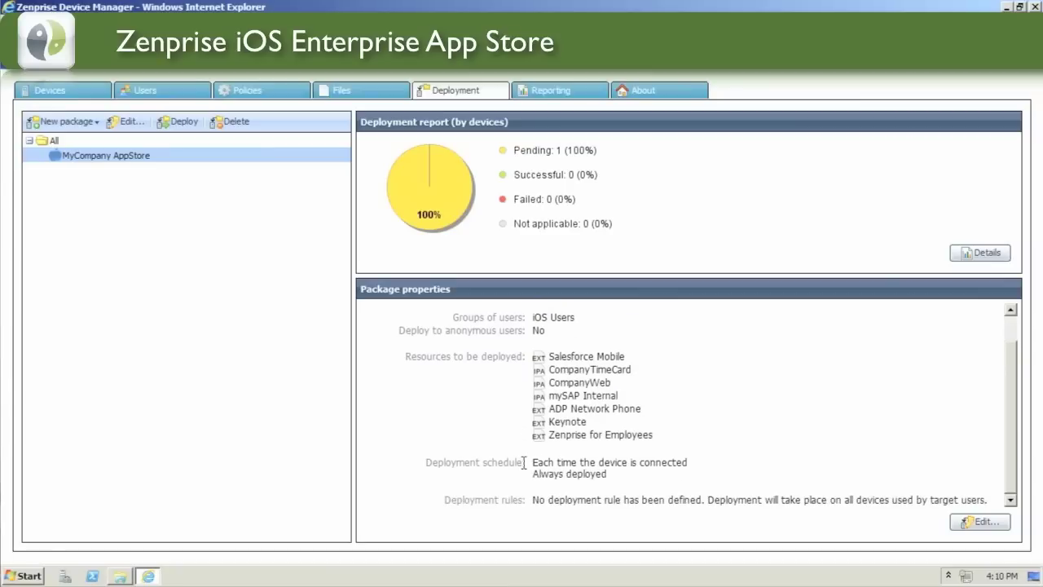
scroll(484, 391, up, 1)
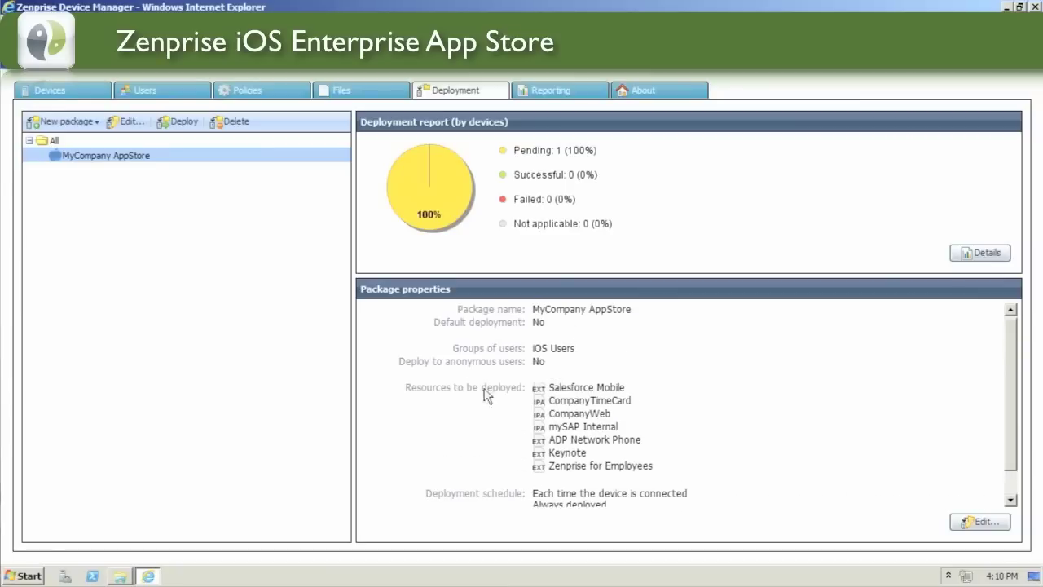
click(174, 124)
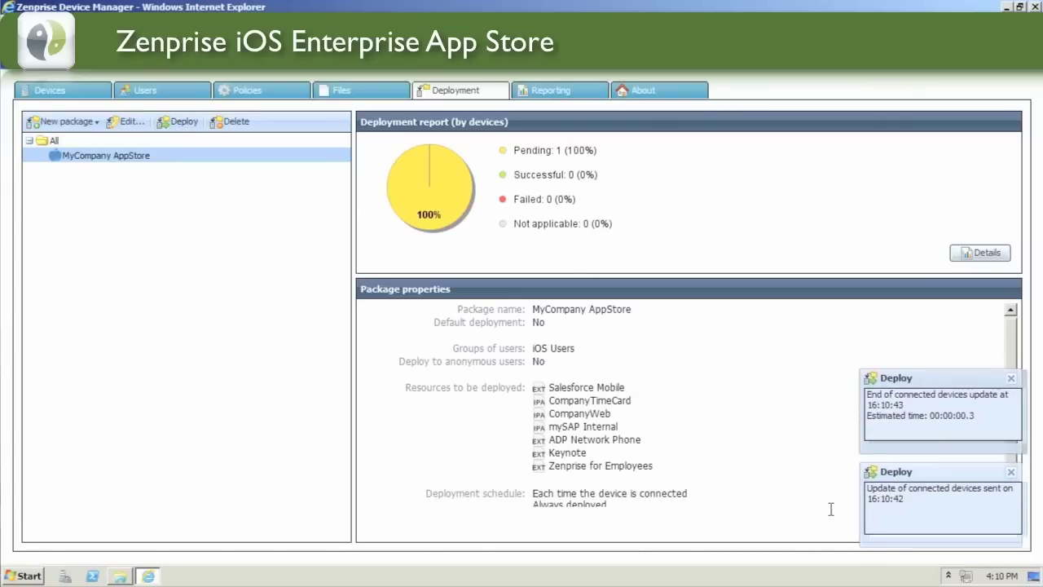